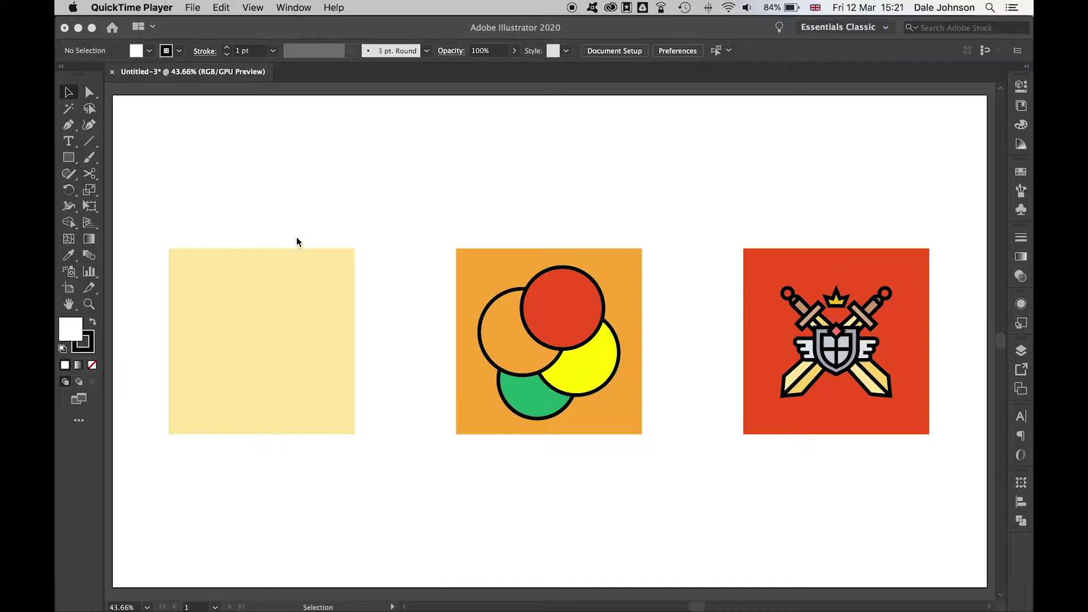
- Swap the Rectangle Tool for the Ellipse Tool from the shape tools flyout
{"action": "left_click", "coordinate": [170, 164]}
{"action": "left_click", "coordinate": [66, 164]}
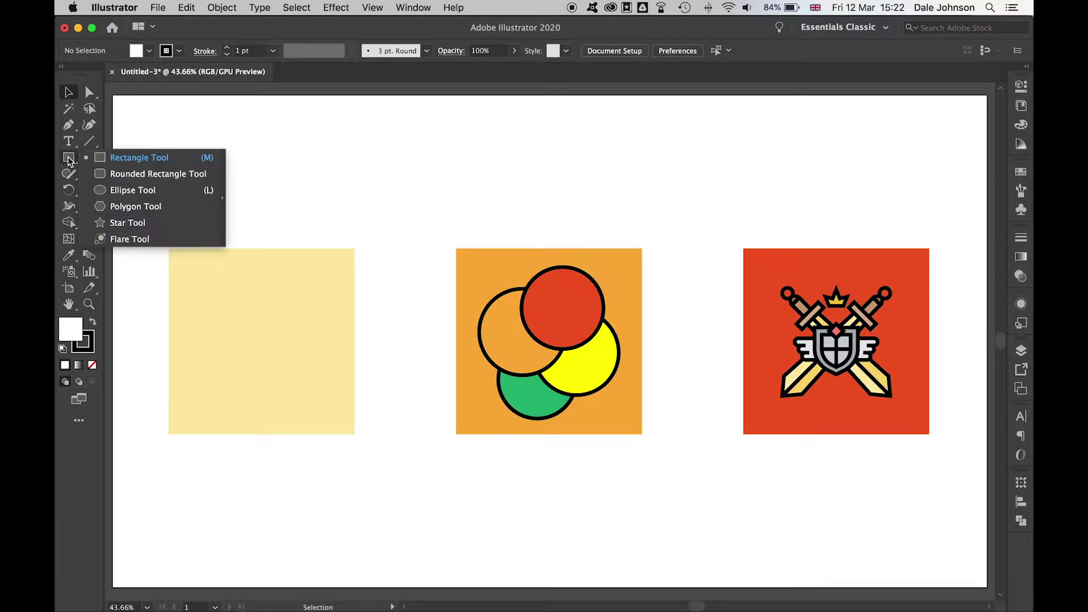
{"action": "left_click", "coordinate": [134, 189]}
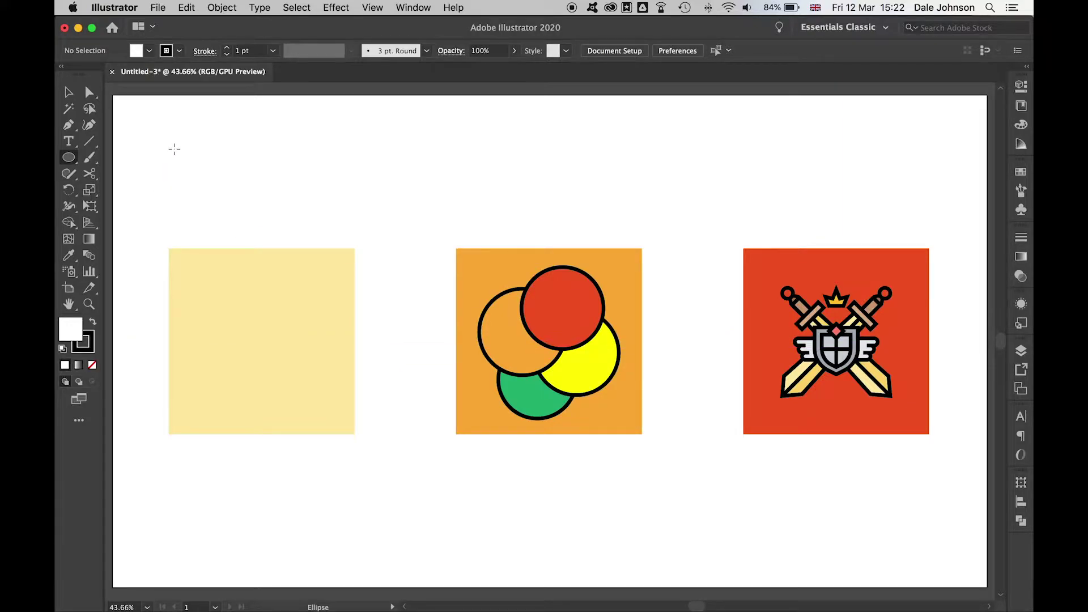
- Draw a white circle and move it over the pale yellow square's top right
{"action": "left_click_drag", "start_coordinate": [159, 146], "coordinate": [309, 331]}
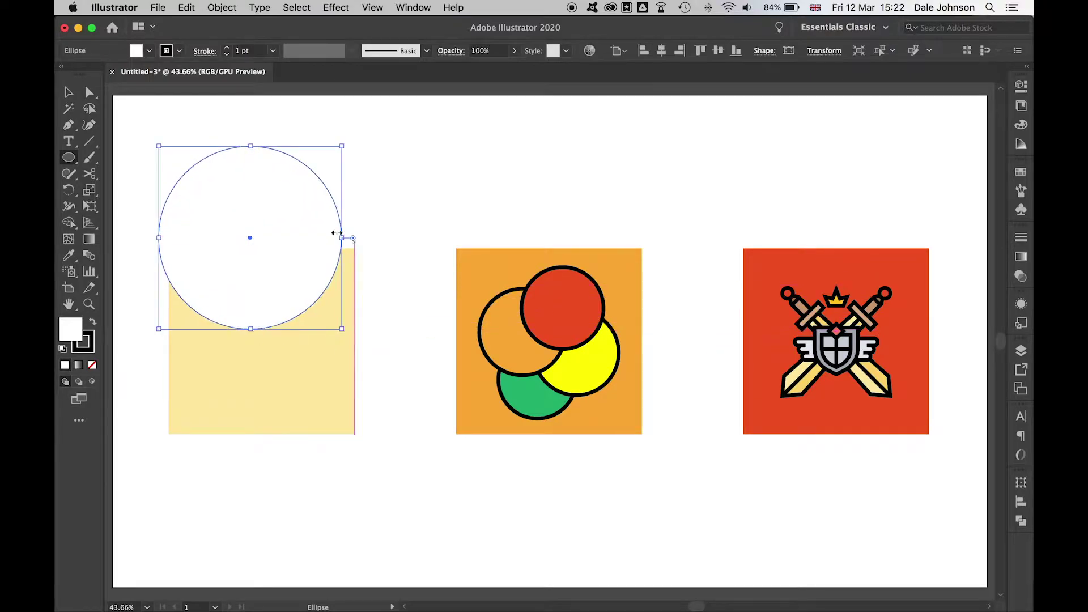
{"action": "left_click", "coordinate": [69, 91]}
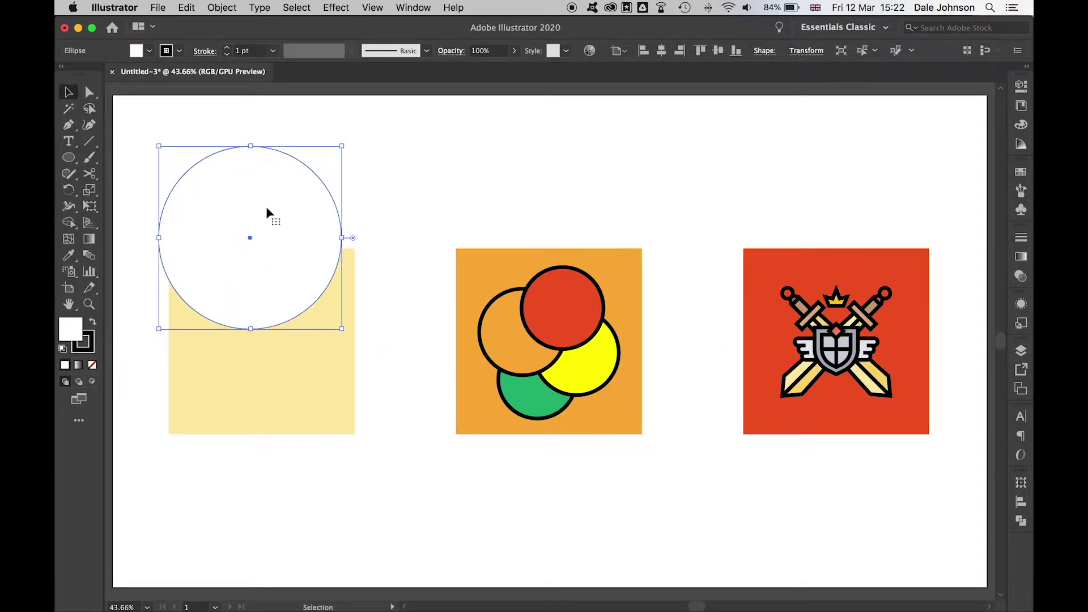
{"action": "left_click", "coordinate": [335, 189]}
{"action": "left_click_drag", "start_coordinate": [232, 224], "coordinate": [291, 220]}
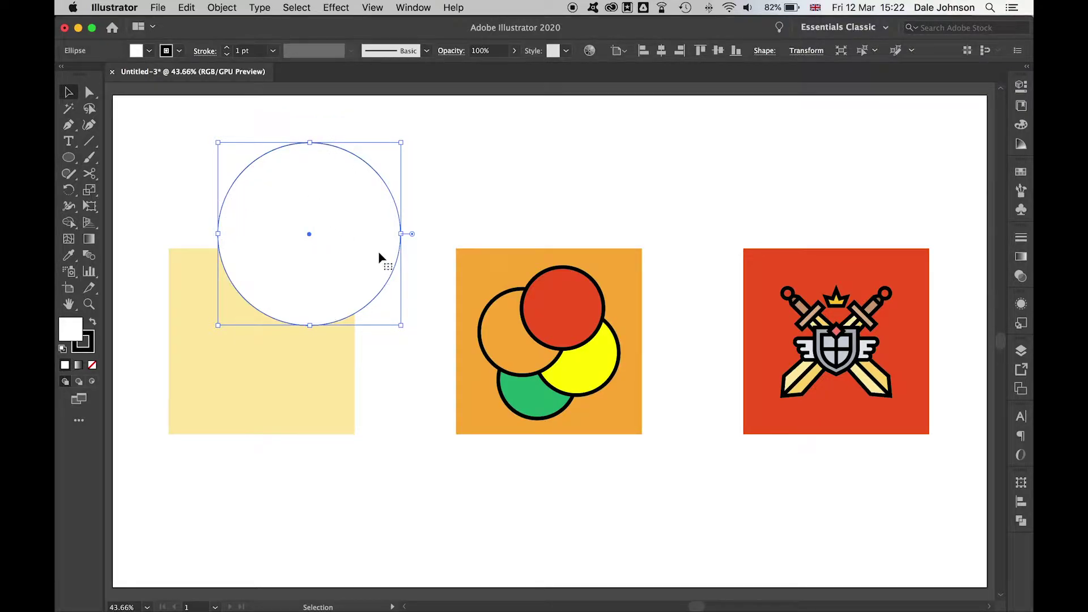
- Send the circle behind the pale yellow square
{"action": "right_click", "coordinate": [322, 223]}
{"action": "mouse_move", "coordinate": [408, 468]}
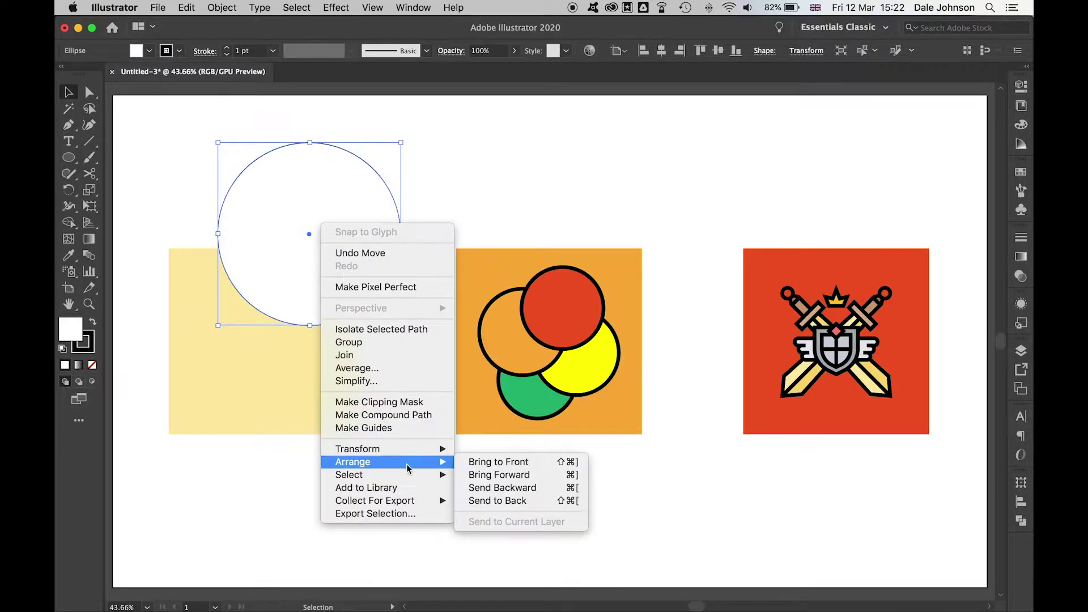
{"action": "left_click", "coordinate": [526, 501]}
{"action": "left_click", "coordinate": [409, 391]}
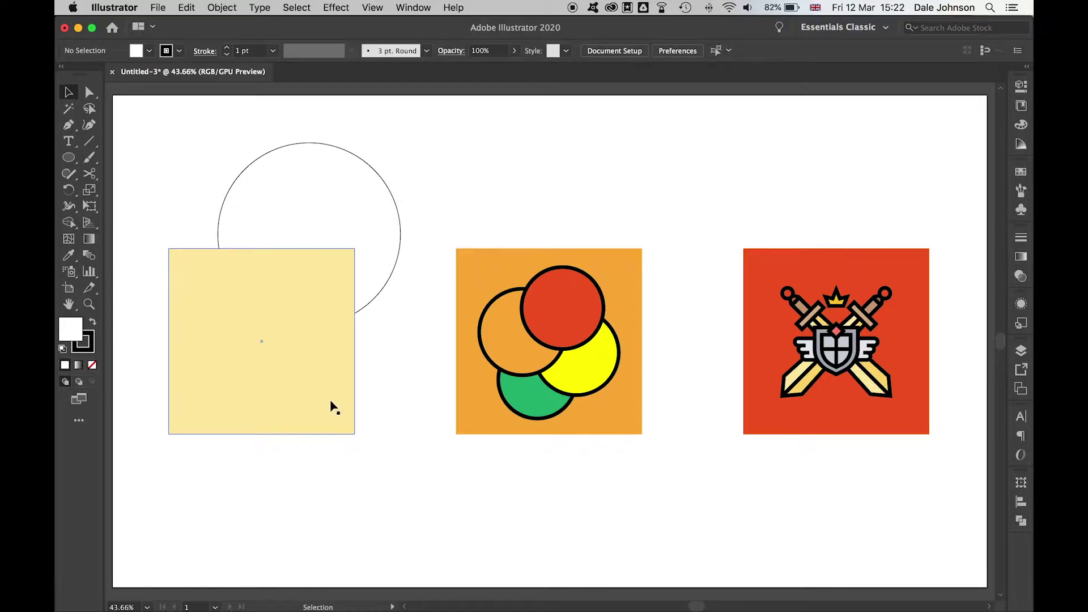
- Bring the circle back to the front and centre it on the yellow square
{"action": "left_click", "coordinate": [321, 197]}
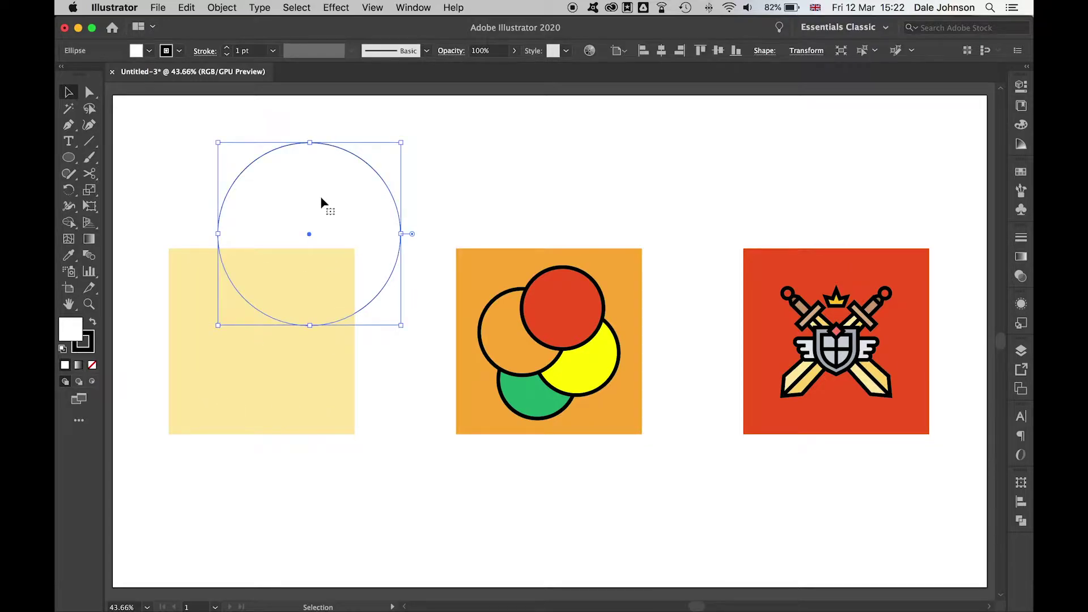
{"action": "right_click", "coordinate": [321, 198]}
{"action": "mouse_move", "coordinate": [390, 441]}
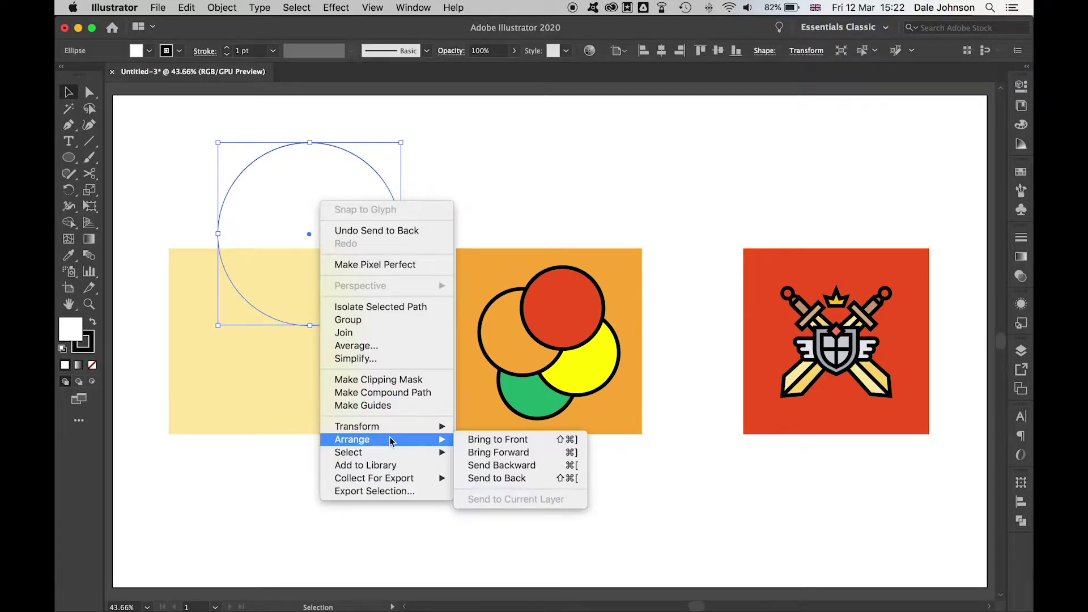
{"action": "left_click", "coordinate": [516, 440]}
{"action": "left_click_drag", "start_coordinate": [316, 222], "coordinate": [268, 331]}
{"action": "left_click", "coordinate": [280, 181]}
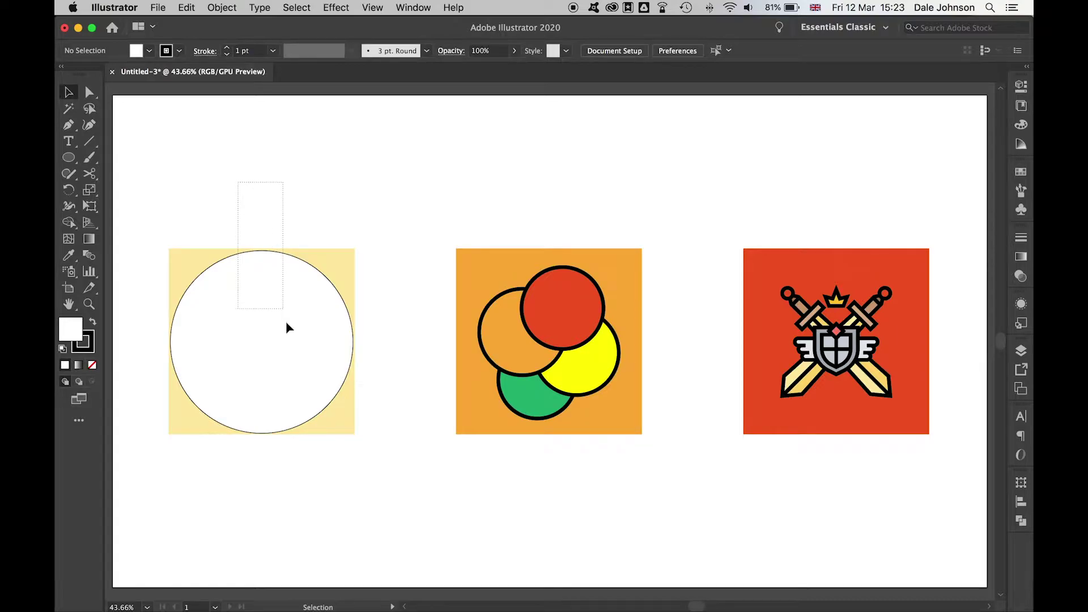
- Clip the yellow square to the circle, then undo a trial move of the clipped shape
{"action": "left_click_drag", "start_coordinate": [286, 322], "coordinate": [286, 322]}
{"action": "right_click", "coordinate": [270, 276]}
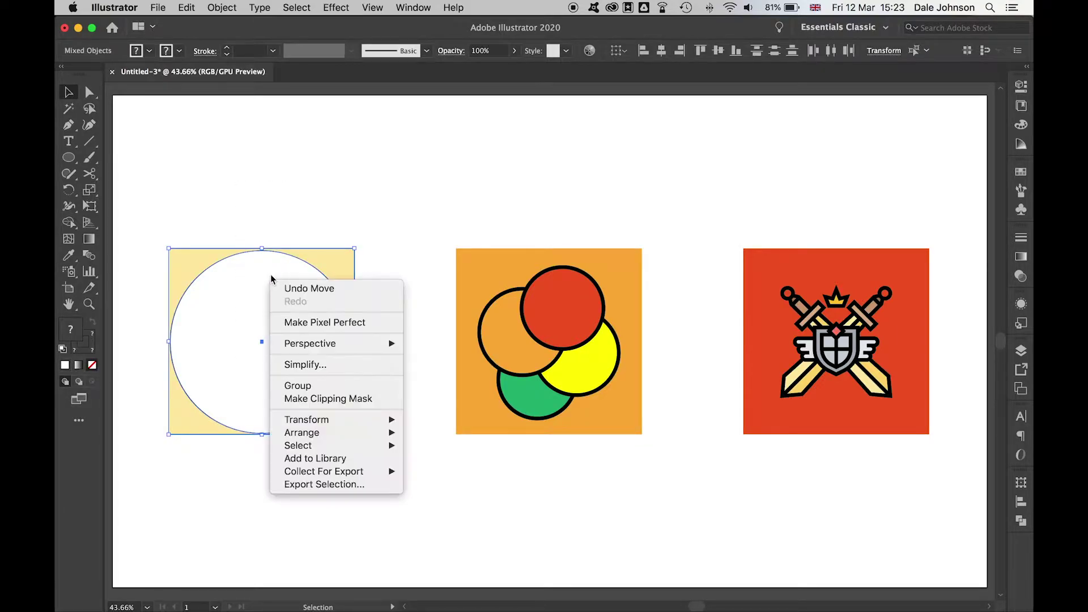
{"action": "left_click", "coordinate": [354, 398]}
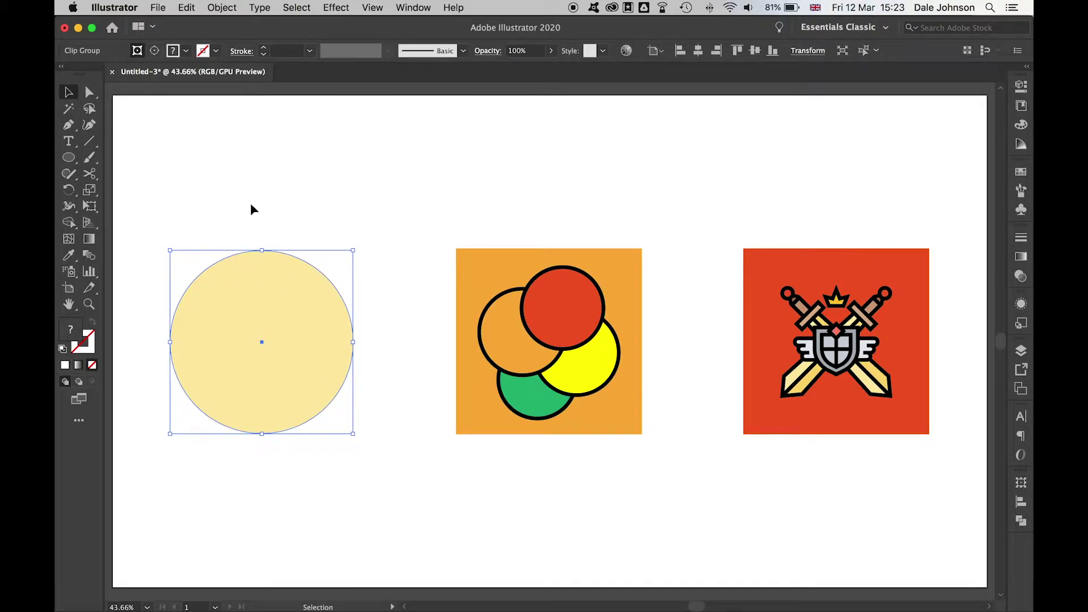
{"action": "left_click_drag", "start_coordinate": [289, 332], "coordinate": [189, 356]}
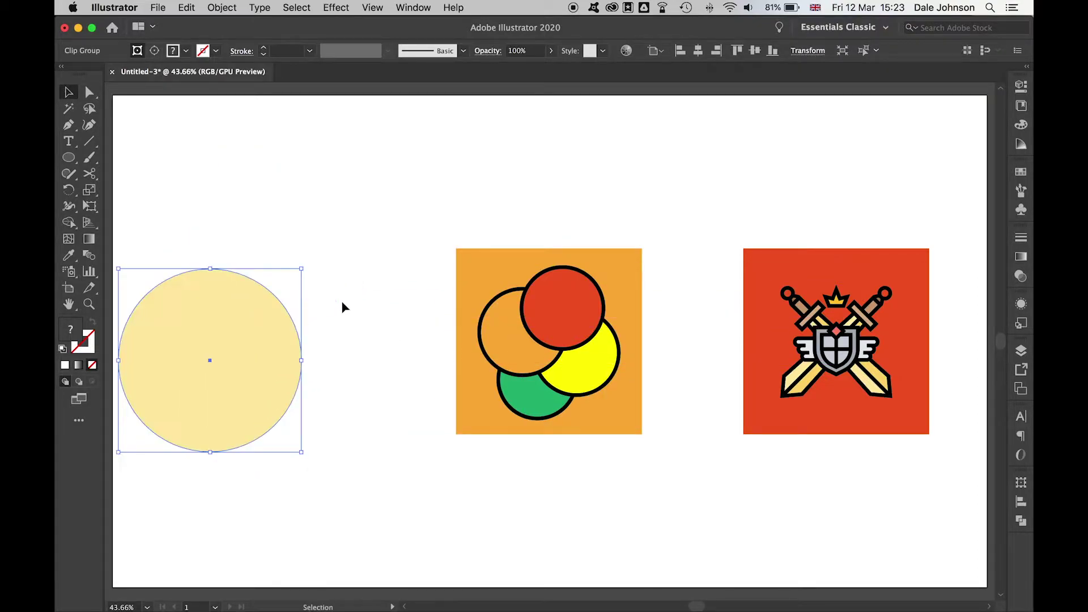
{"action": "key", "text": "super+z"}
{"action": "key", "text": "super+z"}
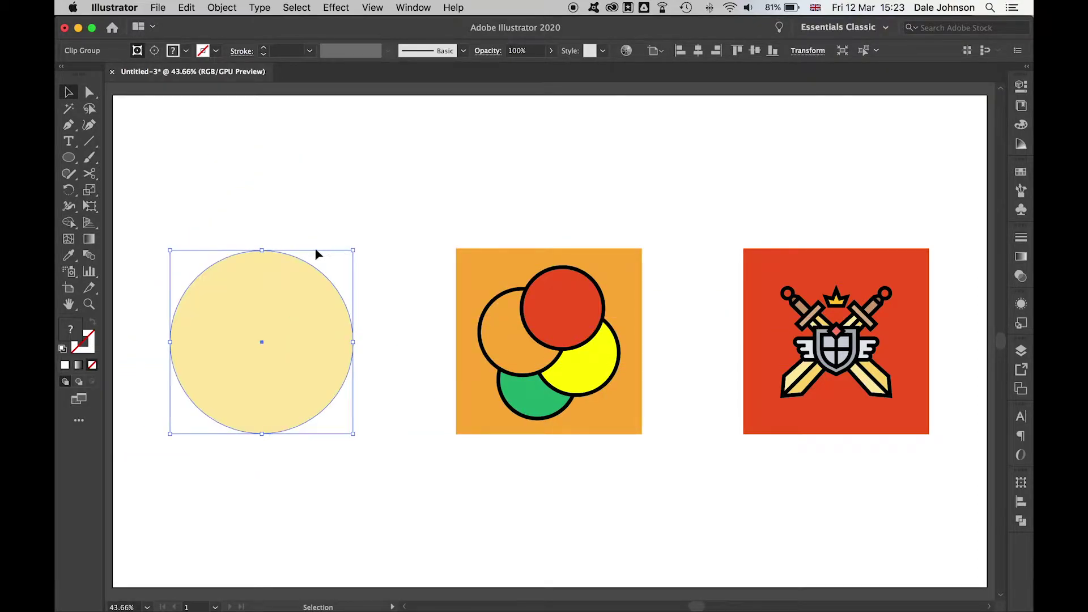
- Open the circle-clipped group in isolation mode
{"action": "right_click", "coordinate": [287, 265]}
{"action": "left_click", "coordinate": [375, 364]}
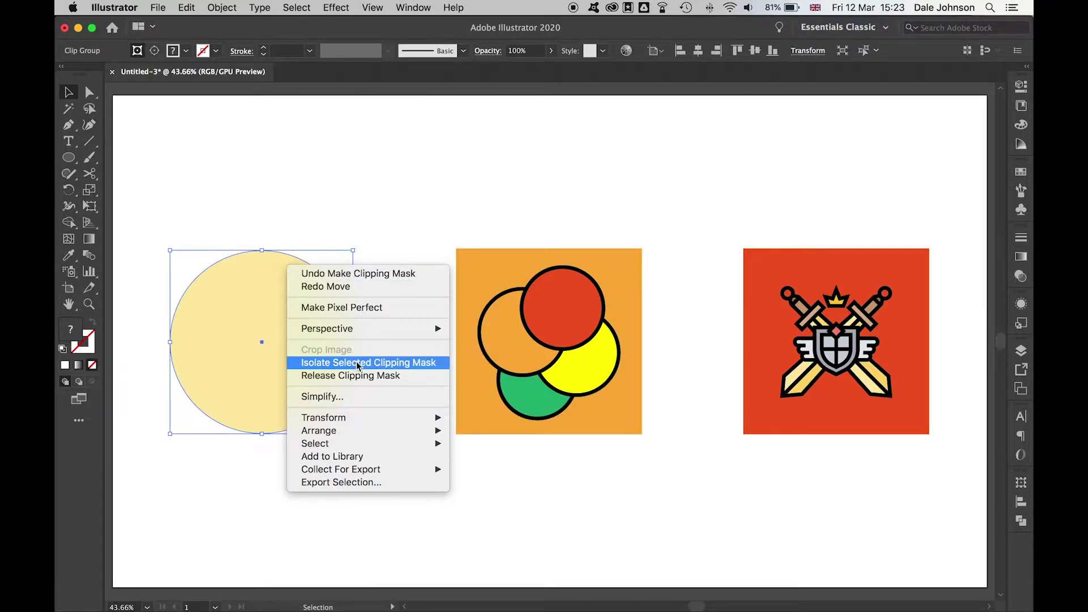
{"action": "left_click", "coordinate": [358, 363]}
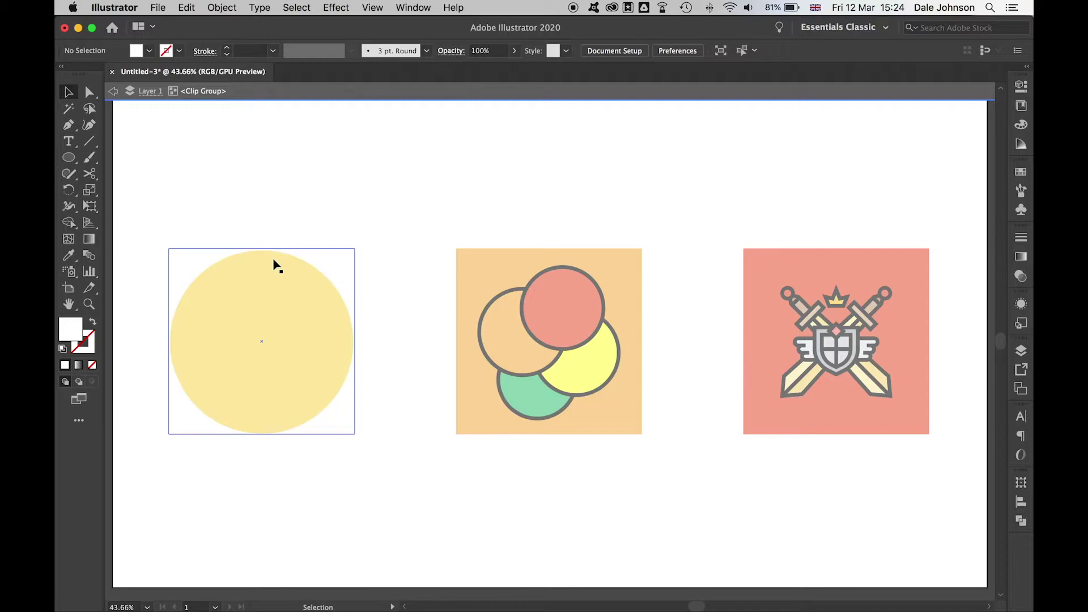
- Enlarge and shift the clipping circle to reveal more square, then exit isolation mode
{"action": "left_click", "coordinate": [277, 253]}
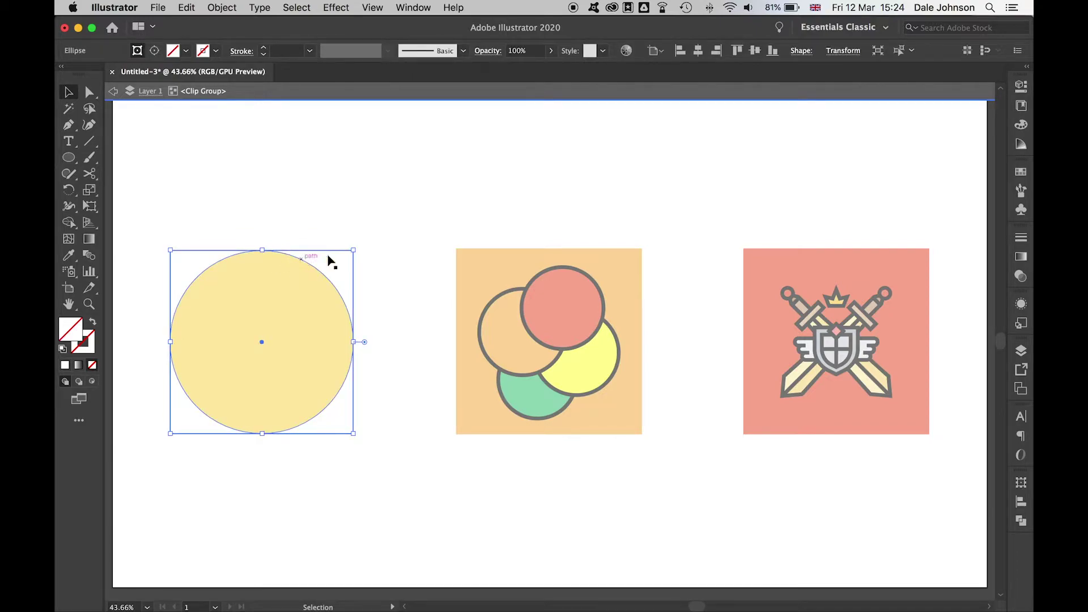
{"action": "left_click_drag", "start_coordinate": [355, 249], "coordinate": [423, 181]}
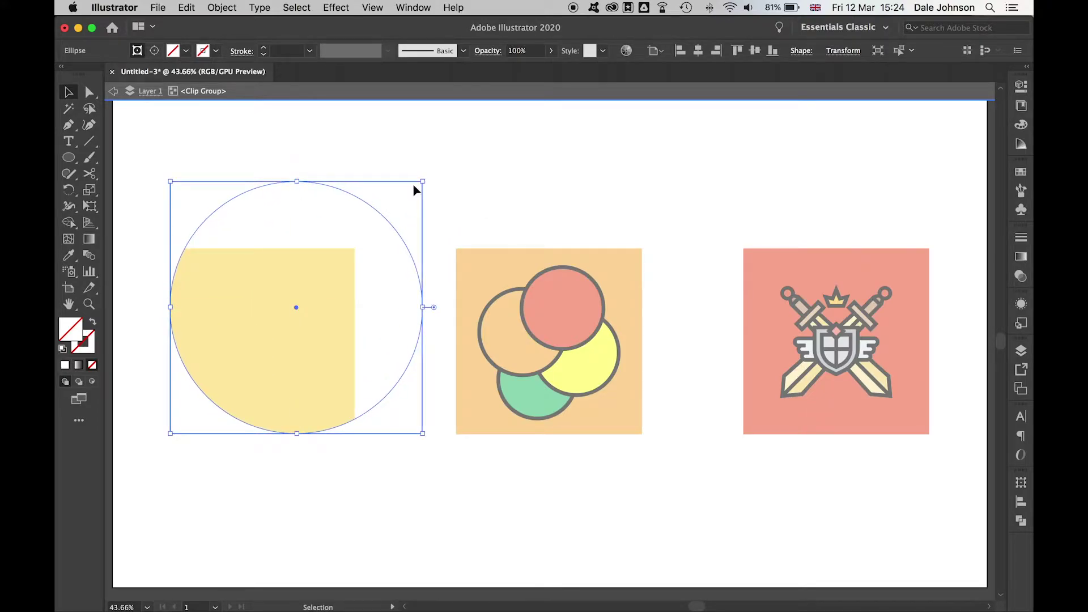
{"action": "left_click_drag", "start_coordinate": [330, 188], "coordinate": [359, 211]}
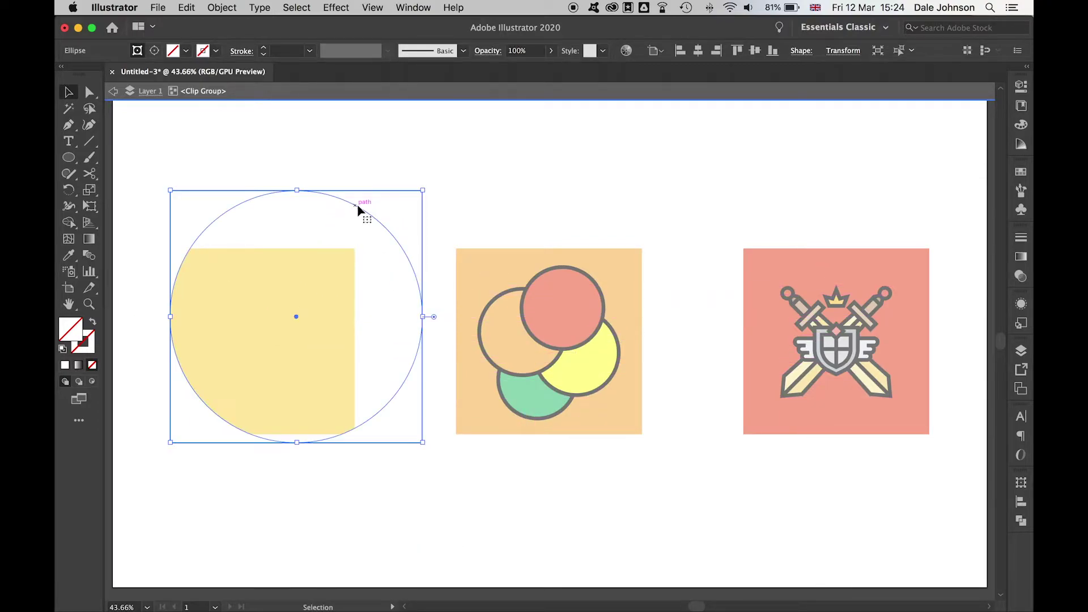
{"action": "left_click", "coordinate": [113, 92]}
{"action": "left_click_drag", "start_coordinate": [153, 185], "coordinate": [245, 366]}
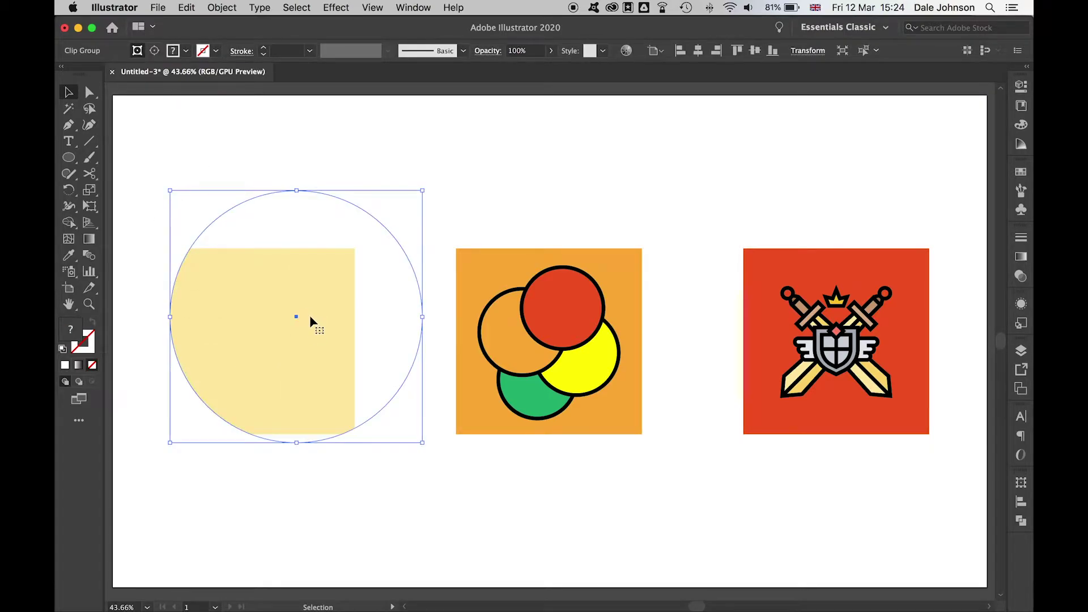
- Release the circle clipping mask from the yellow square
{"action": "right_click", "coordinate": [257, 267]}
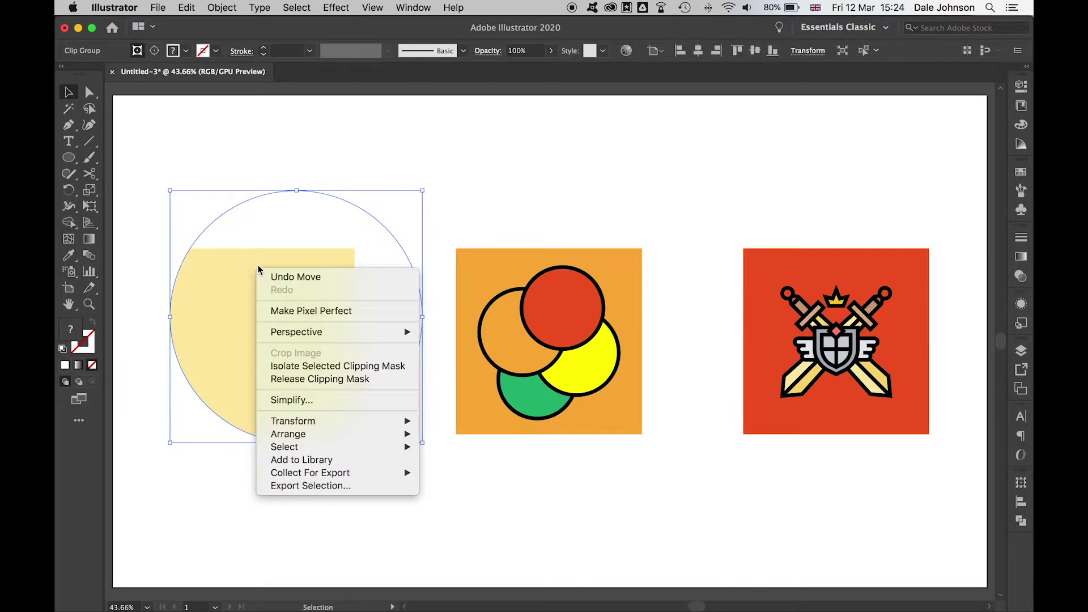
{"action": "left_click", "coordinate": [357, 379]}
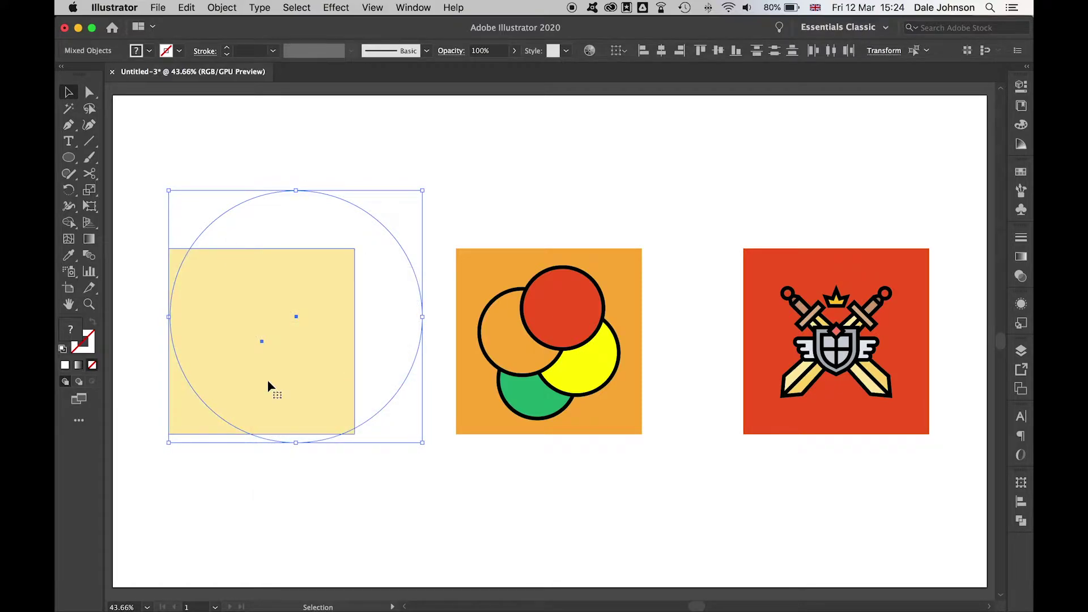
{"action": "left_click", "coordinate": [343, 170]}
- Restore the circle's white fill and black stroke, shrink and move it, then delete it
{"action": "left_click", "coordinate": [301, 192]}
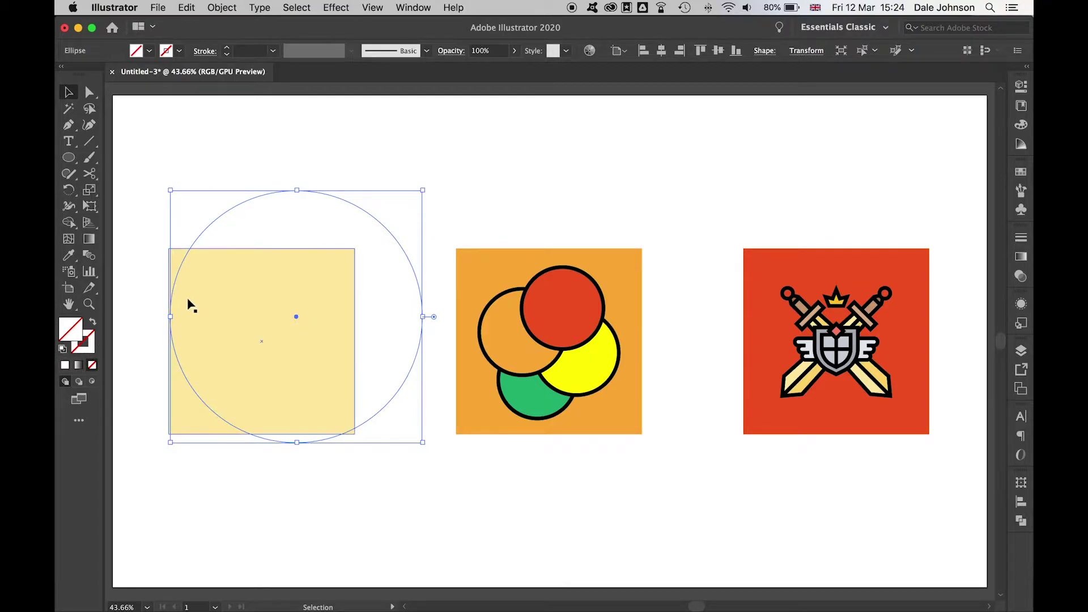
{"action": "left_click", "coordinate": [62, 350]}
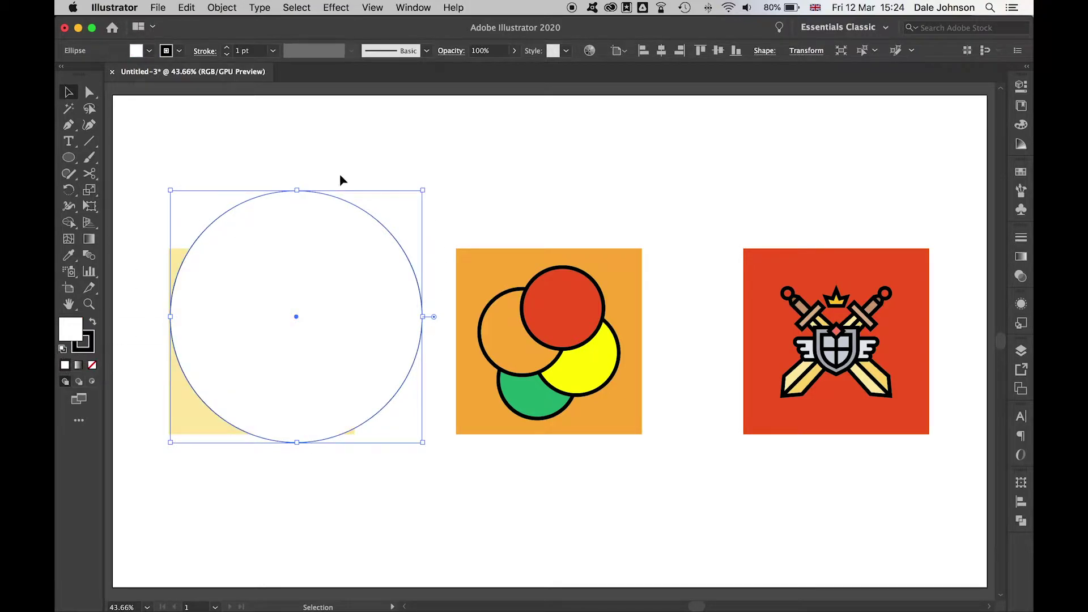
{"action": "mouse_move", "coordinate": [423, 189]}
{"action": "left_mouse_down"}
{"action": "mouse_move", "coordinate": [287, 311]}
{"action": "mouse_move", "coordinate": [285, 328]}
{"action": "left_mouse_up"}
{"action": "left_click_drag", "start_coordinate": [231, 369], "coordinate": [252, 212]}
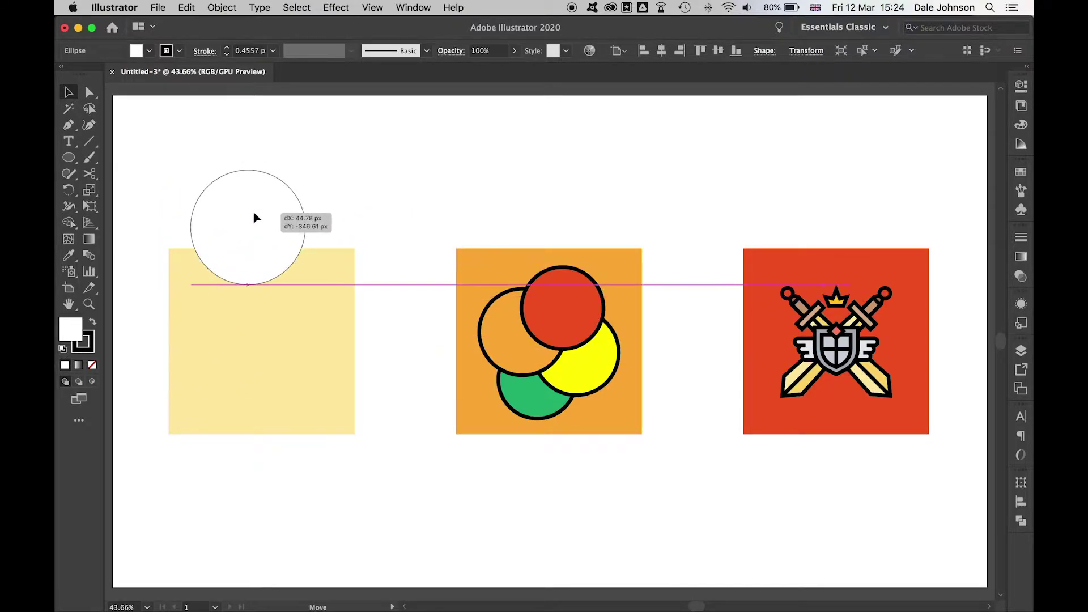
{"action": "left_click", "coordinate": [351, 214]}
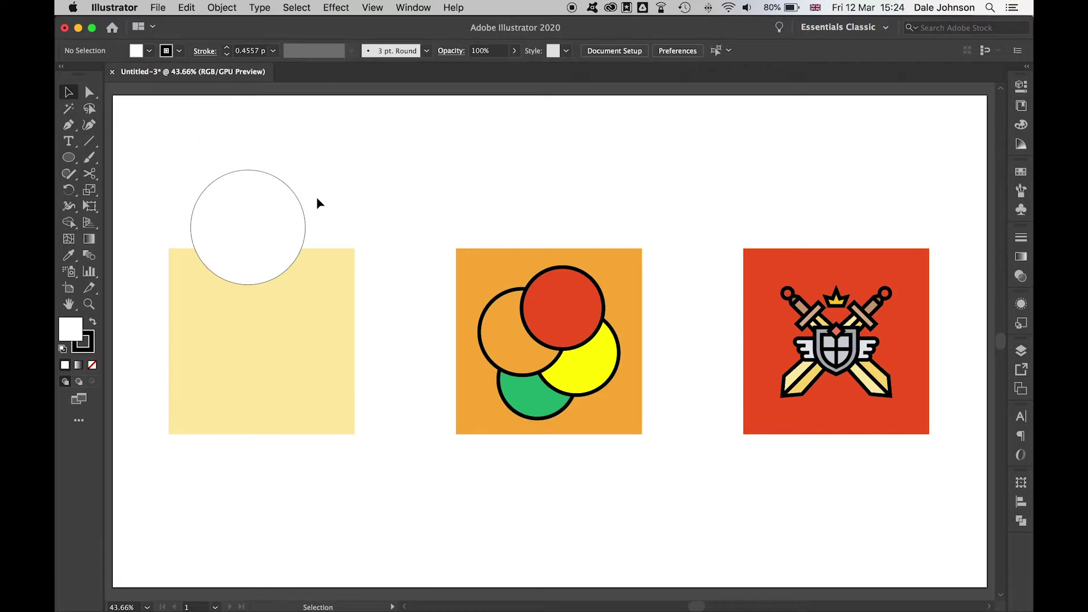
{"action": "left_click", "coordinate": [260, 206]}
{"action": "key", "text": "Delete"}
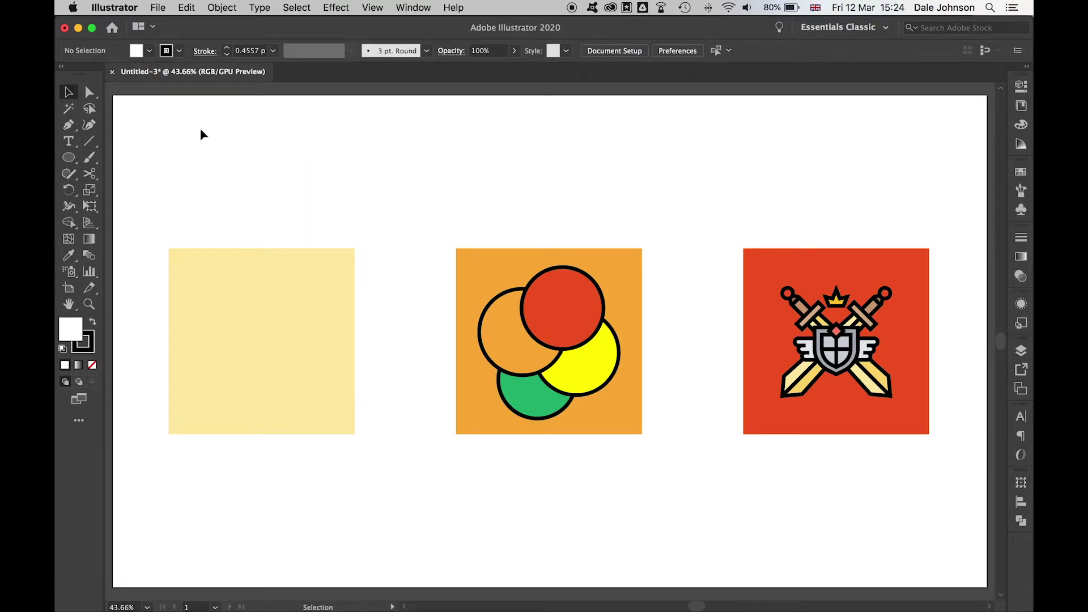
- Draw a freehand Pencil blob with default white fill and black stroke and place it on the square
{"action": "mouse_move", "coordinate": [69, 174]}
{"action": "left_mouse_down"}
{"action": "mouse_move", "coordinate": [95, 170]}
{"action": "mouse_move", "coordinate": [148, 215]}
{"action": "mouse_move", "coordinate": [143, 193]}
{"action": "mouse_move", "coordinate": [240, 152]}
{"action": "mouse_move", "coordinate": [287, 157]}
{"action": "mouse_move", "coordinate": [356, 143]}
{"action": "mouse_move", "coordinate": [373, 162]}
{"action": "mouse_move", "coordinate": [364, 245]}
{"action": "mouse_move", "coordinate": [270, 217]}
{"action": "mouse_move", "coordinate": [230, 228]}
{"action": "mouse_move", "coordinate": [206, 194]}
{"action": "left_mouse_up"}
{"action": "left_click", "coordinate": [68, 93]}
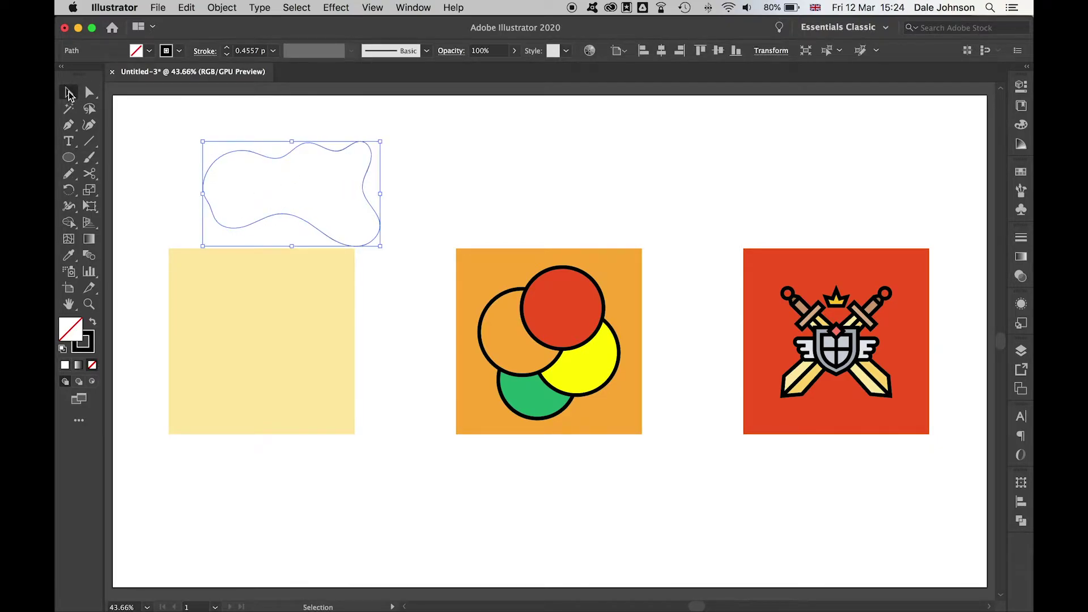
{"action": "left_click", "coordinate": [63, 350]}
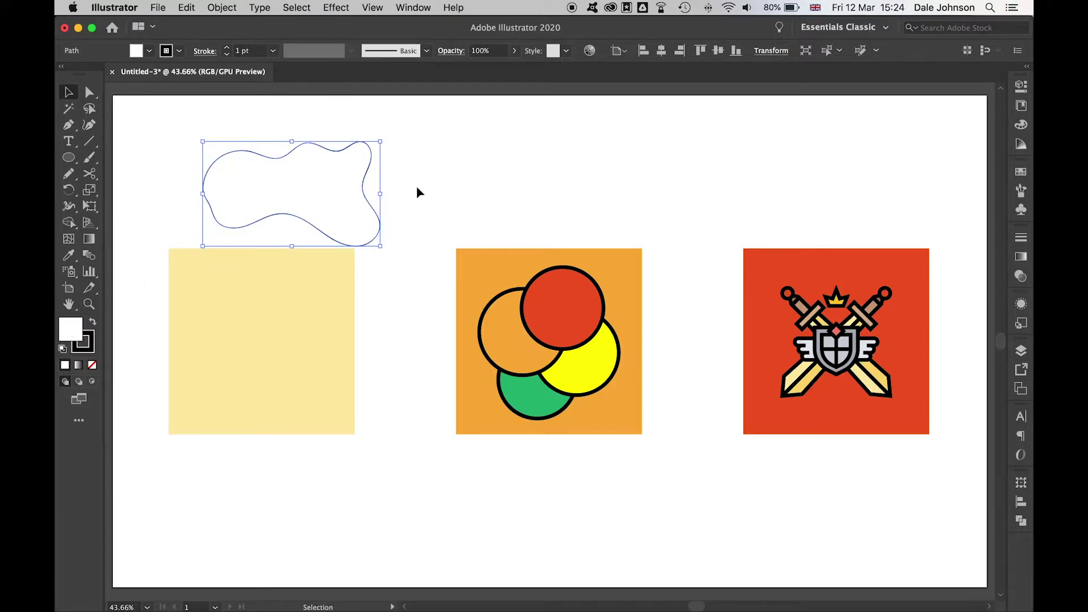
{"action": "mouse_move", "coordinate": [321, 191]}
{"action": "left_mouse_down"}
{"action": "mouse_move", "coordinate": [253, 308]}
{"action": "mouse_move", "coordinate": [308, 354]}
{"action": "mouse_move", "coordinate": [292, 318]}
{"action": "mouse_move", "coordinate": [275, 313]}
{"action": "left_mouse_up"}
{"action": "left_click", "coordinate": [301, 204]}
{"action": "left_click_drag", "start_coordinate": [247, 194], "coordinate": [259, 310]}
- Clip the yellow square to the blob, then release the blob mask
{"action": "right_click", "coordinate": [258, 309]}
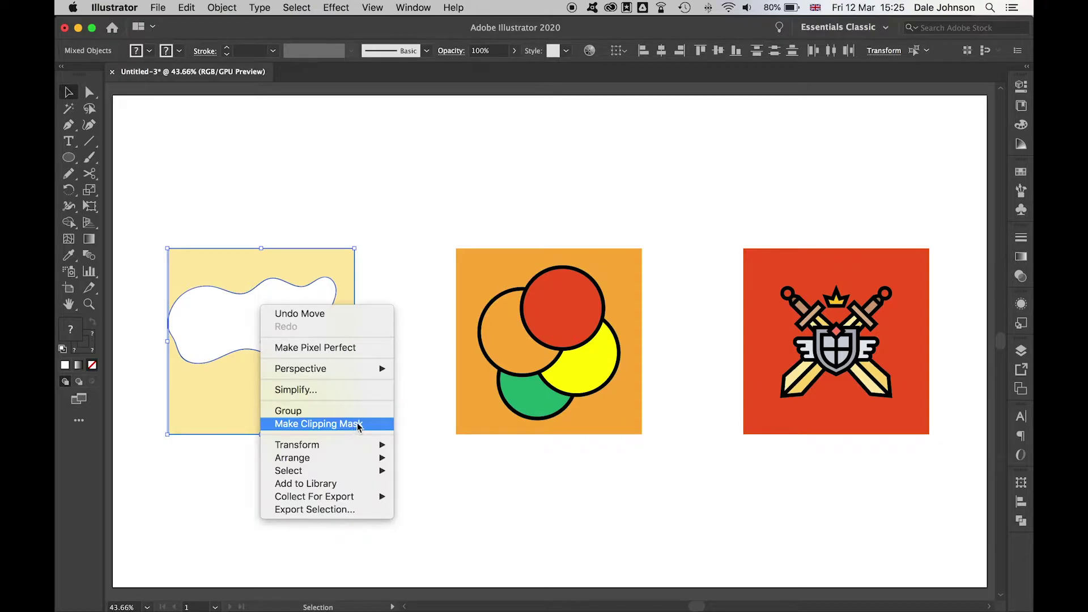
{"action": "left_click", "coordinate": [309, 423]}
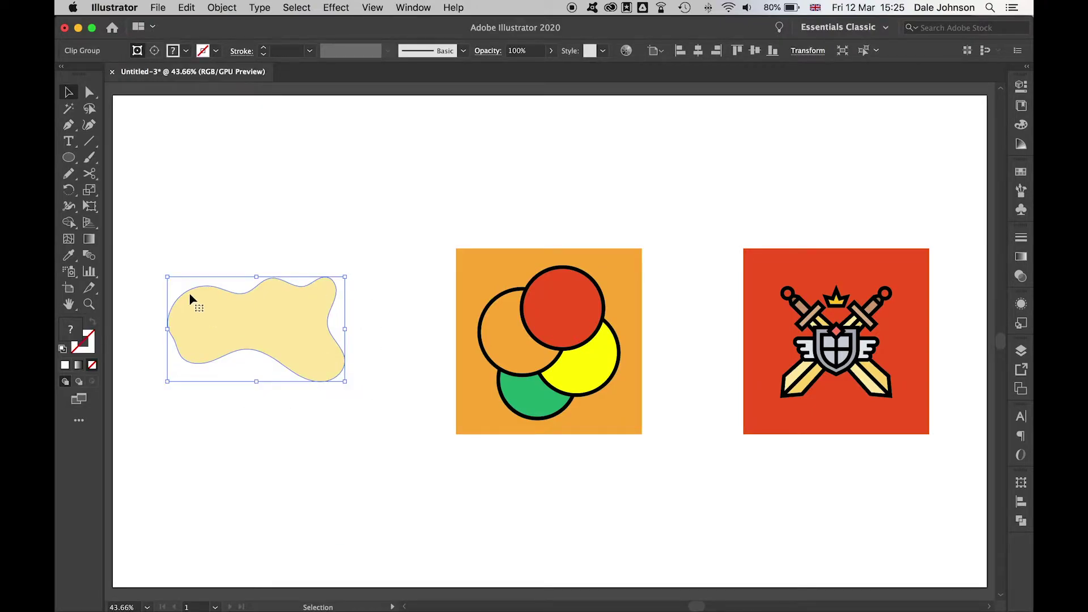
{"action": "right_click", "coordinate": [272, 284]}
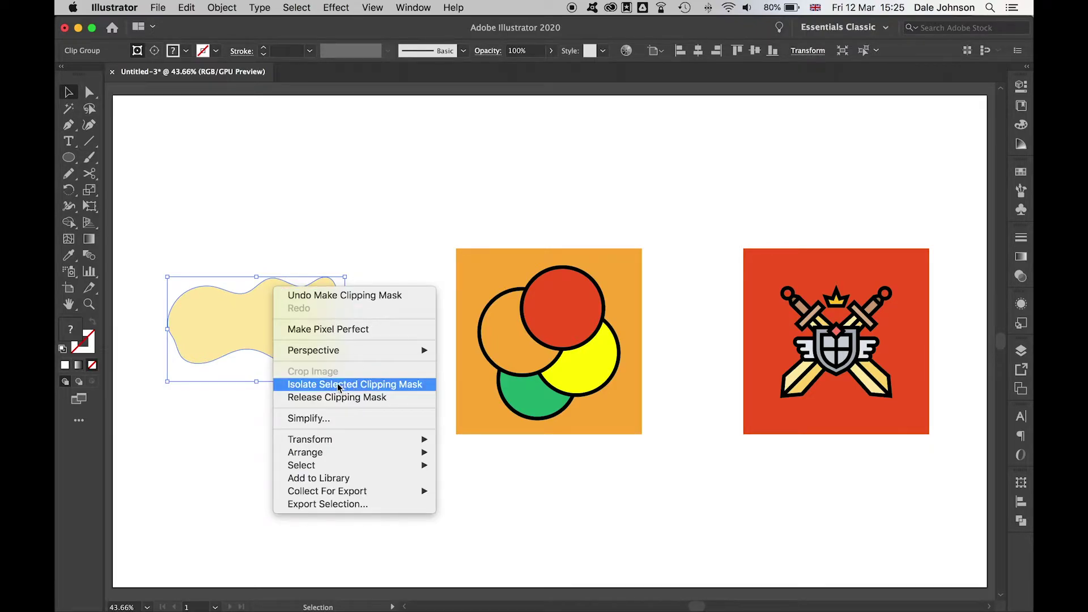
{"action": "left_click", "coordinate": [271, 216]}
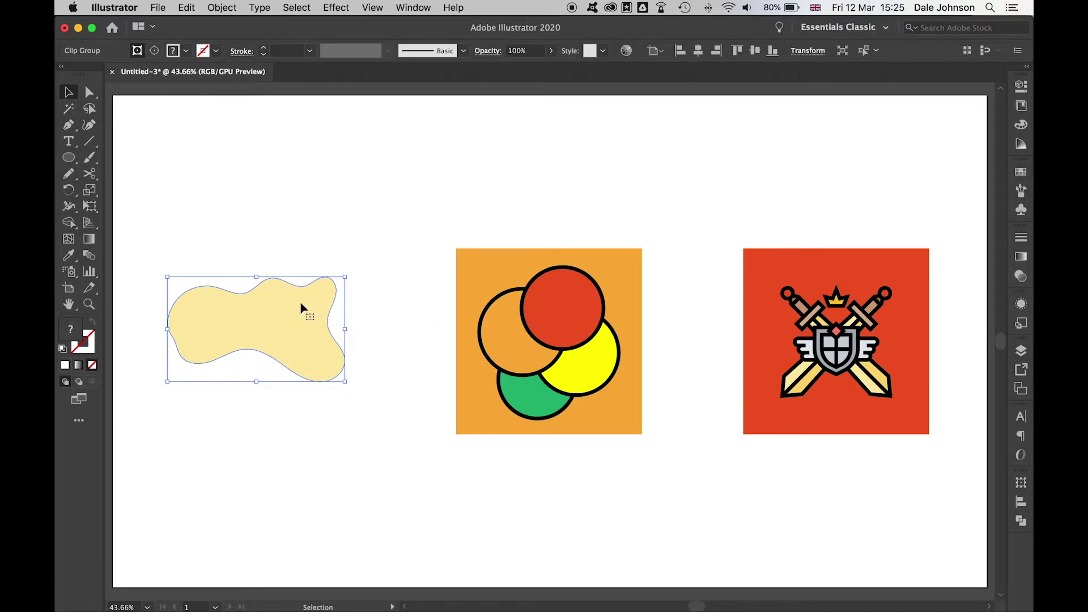
{"action": "right_click", "coordinate": [269, 290]}
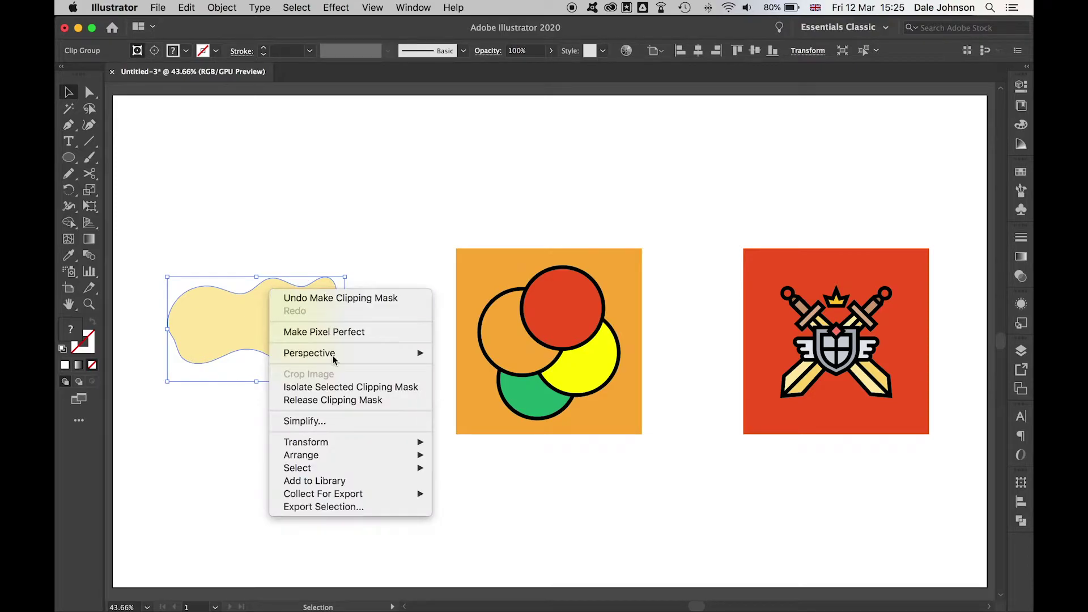
{"action": "left_click", "coordinate": [352, 398]}
- Pull the blob off the square, restore its white fill and black stroke, and delete it
{"action": "left_click", "coordinate": [416, 226]}
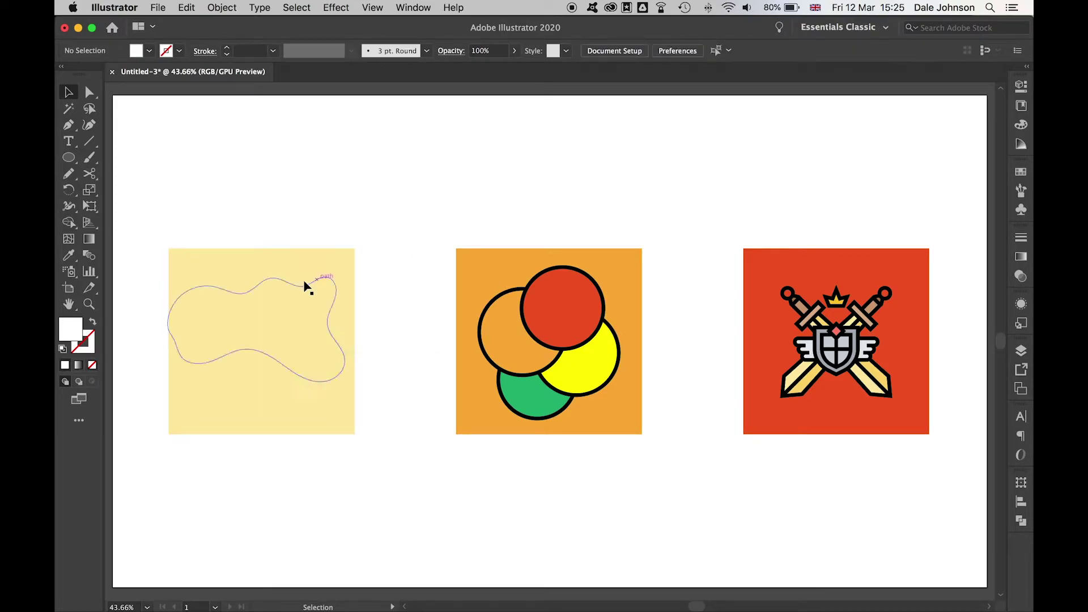
{"action": "left_click_drag", "start_coordinate": [291, 288], "coordinate": [341, 195]}
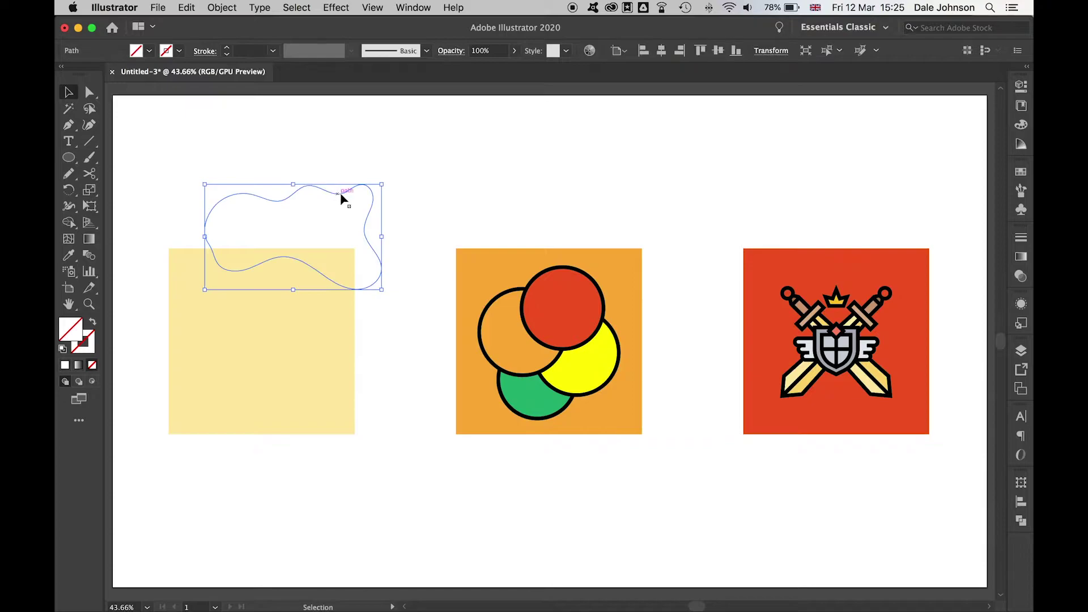
{"action": "left_click", "coordinate": [62, 349]}
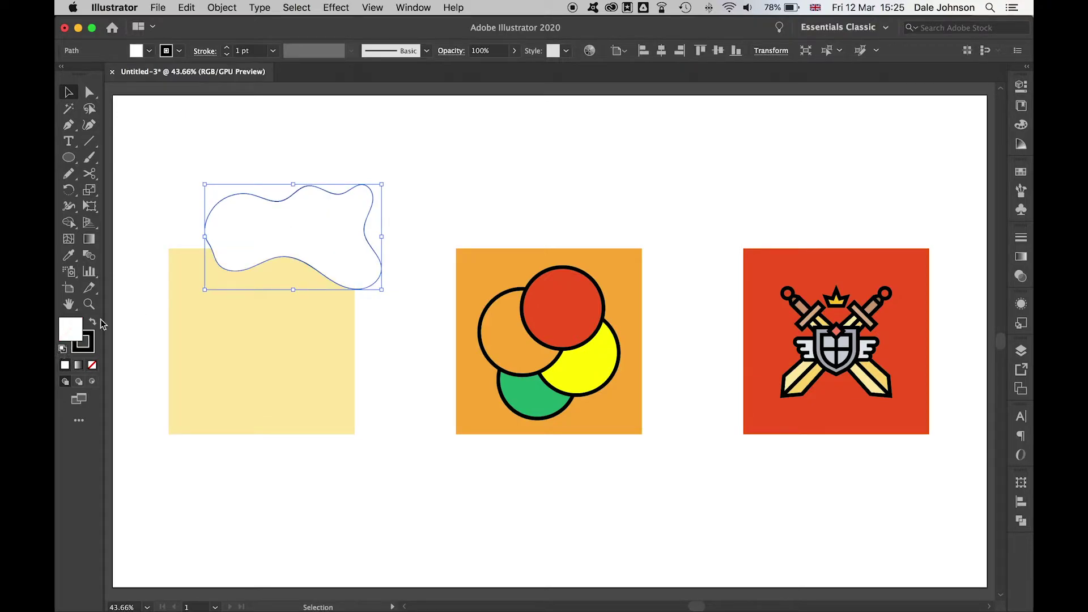
{"action": "left_click", "coordinate": [404, 268]}
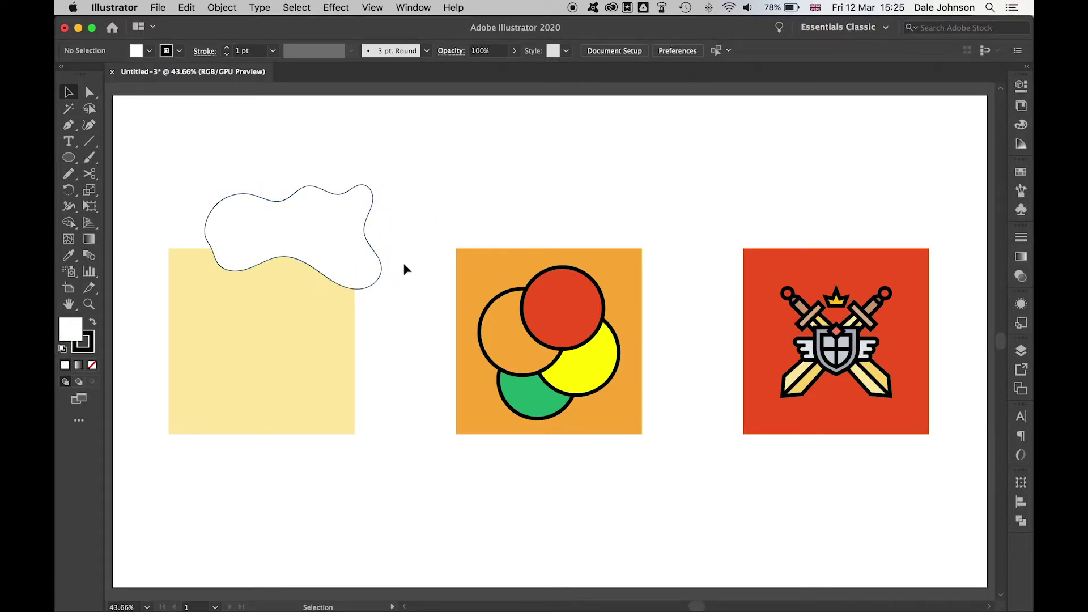
{"action": "left_click_drag", "start_coordinate": [194, 161], "coordinate": [313, 368]}
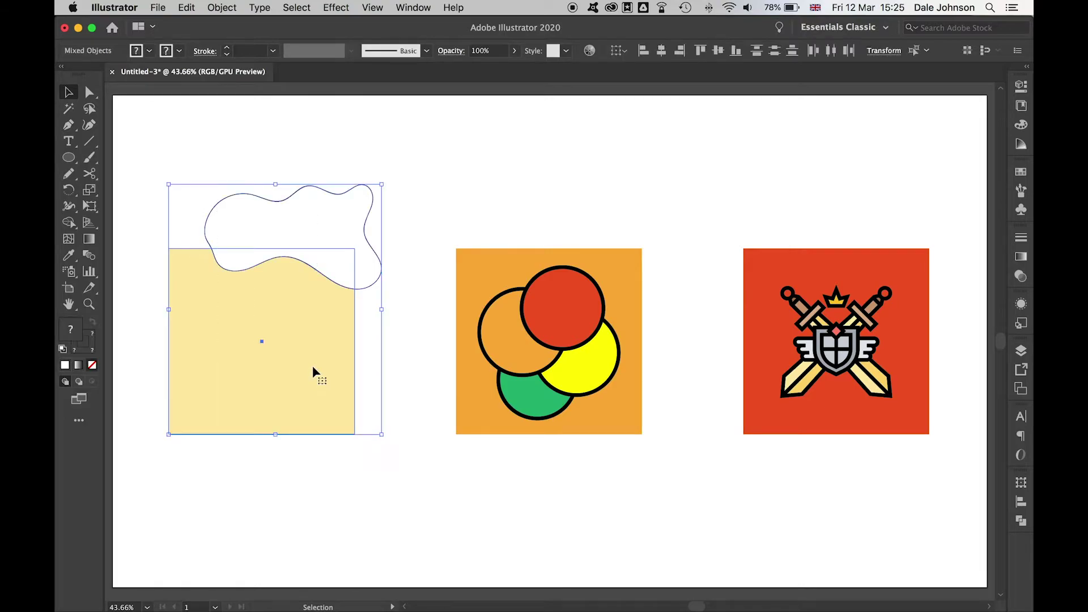
{"action": "left_click", "coordinate": [447, 190]}
{"action": "left_click", "coordinate": [358, 206]}
{"action": "key", "text": "Delete"}
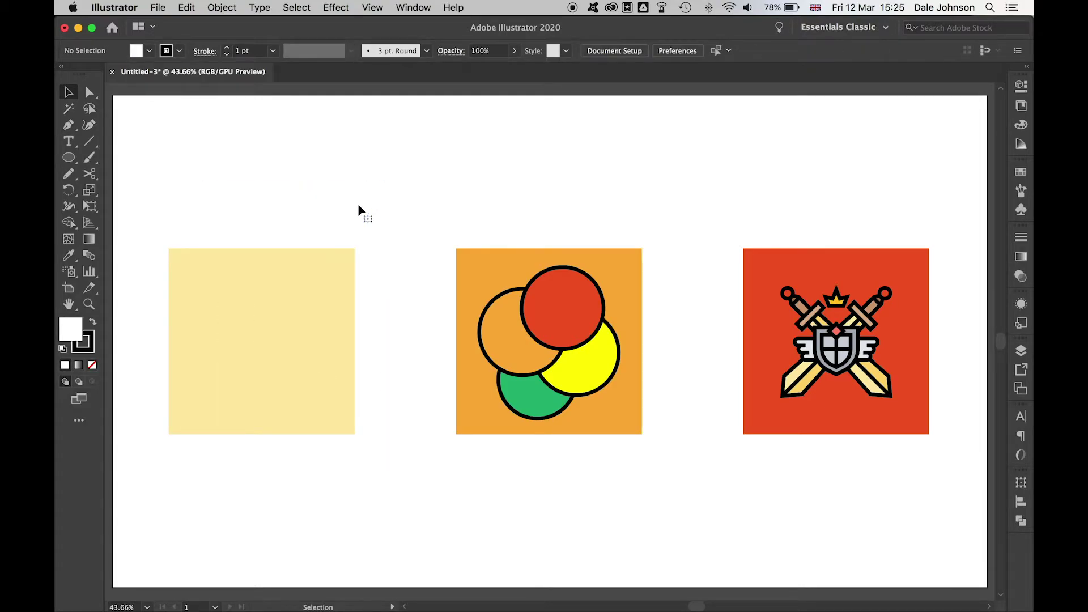
- Drag the red, orange, yellow and green circles off the orange square, then undo the moves
{"action": "scroll", "coordinate": [358, 206], "scroll_direction": "right", "scroll_amount": 3}
{"action": "scroll", "coordinate": [359, 203], "scroll_direction": "right", "scroll_amount": 3}
{"action": "scroll", "coordinate": [358, 203], "scroll_direction": "left", "scroll_amount": 2}
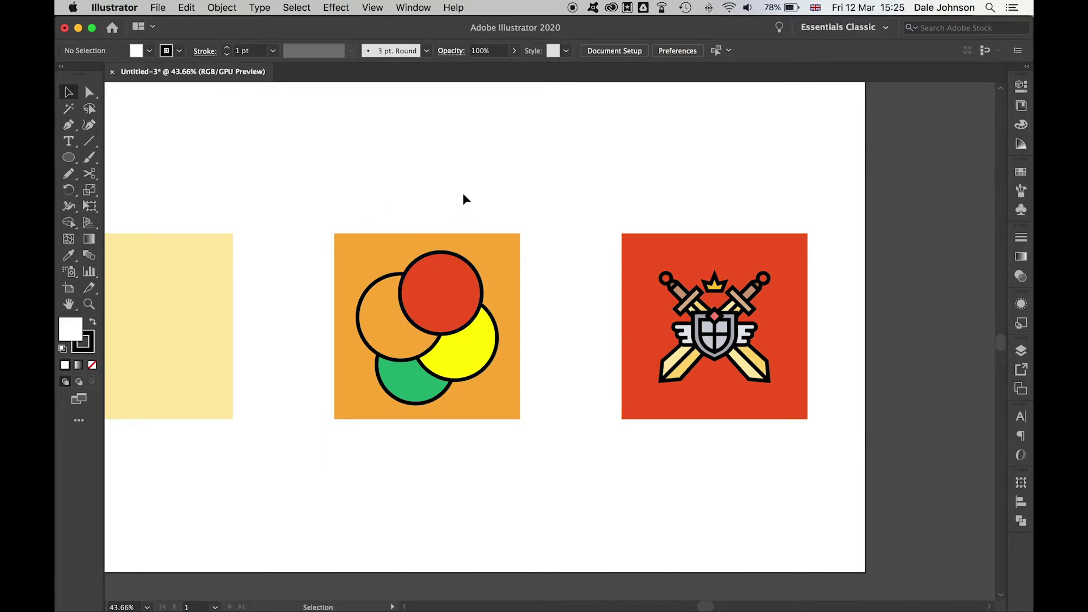
{"action": "left_click_drag", "start_coordinate": [452, 289], "coordinate": [508, 225]}
{"action": "left_click_drag", "start_coordinate": [424, 302], "coordinate": [366, 276]}
{"action": "left_click_drag", "start_coordinate": [457, 335], "coordinate": [541, 351]}
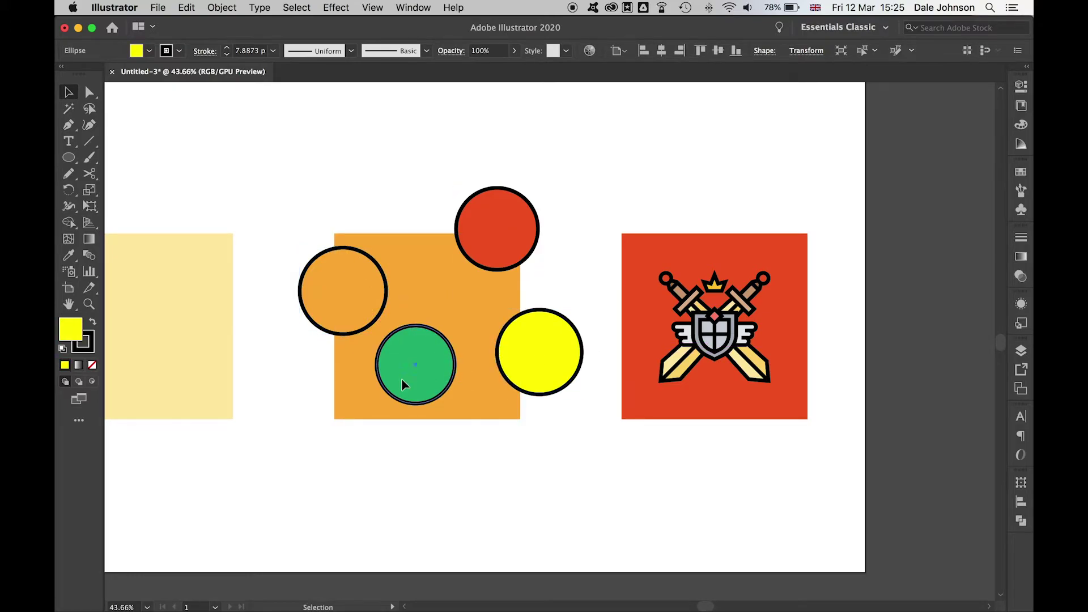
{"action": "left_click_drag", "start_coordinate": [403, 382], "coordinate": [399, 447]}
{"action": "key", "text": "super+z"}
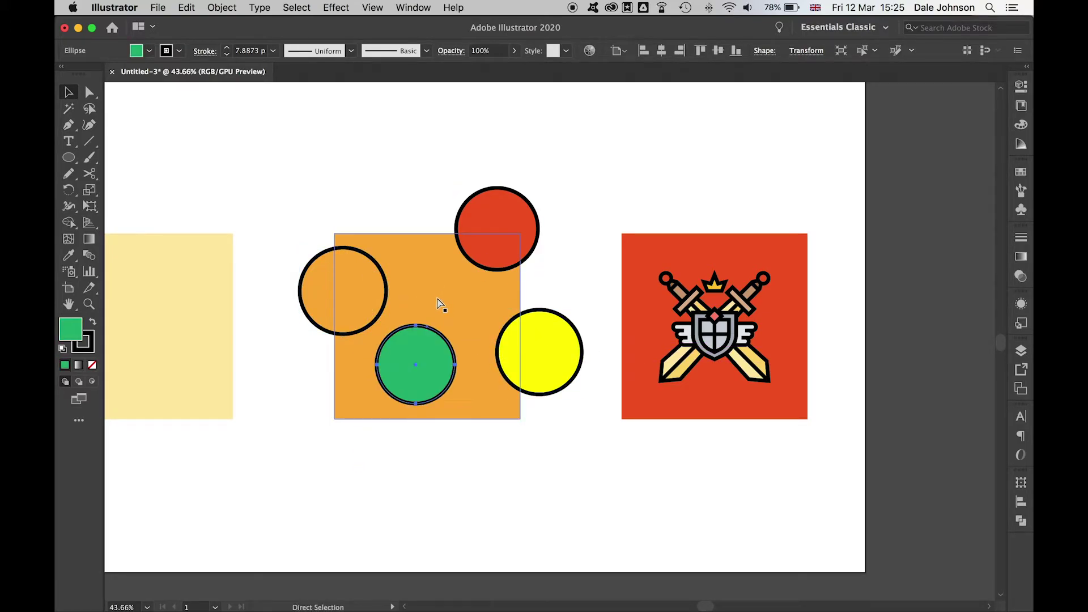
{"action": "key", "text": "super+z"}
{"action": "key", "text": "super+z"}
{"action": "key", "text": "super+z"}
- Group the orange square with its four overlapping circles
{"action": "left_click_drag", "start_coordinate": [365, 180], "coordinate": [479, 434]}
{"action": "right_click", "coordinate": [444, 289]}
{"action": "left_click", "coordinate": [492, 378]}
{"action": "left_click", "coordinate": [539, 164]}
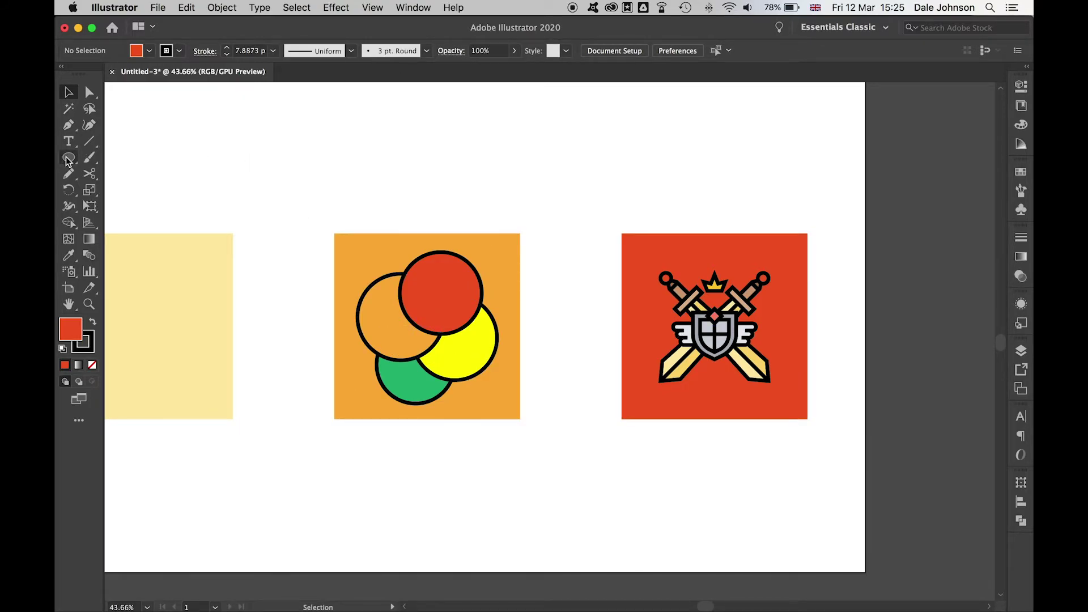
- Draw a white, black-outlined rounded rectangle covering the orange square
{"action": "left_click_drag", "start_coordinate": [68, 159], "coordinate": [130, 179]}
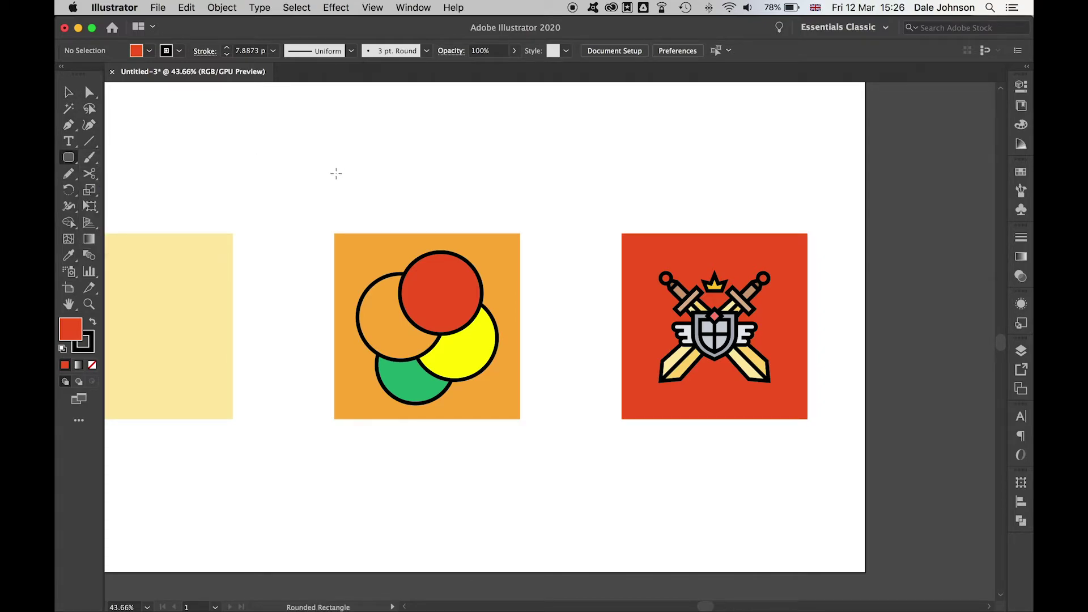
{"action": "left_click", "coordinate": [62, 350]}
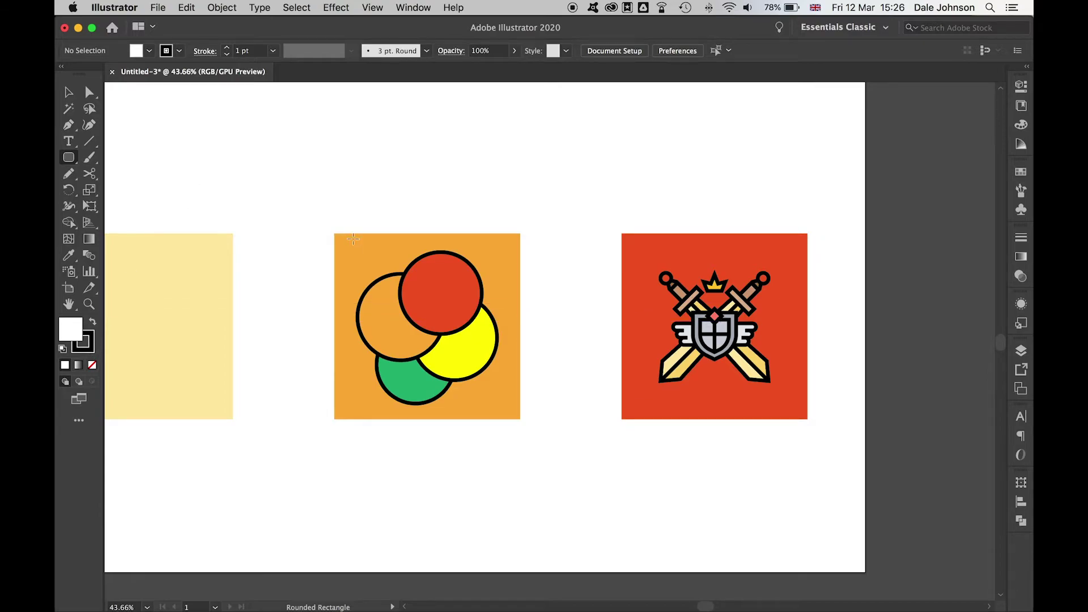
{"action": "left_click_drag", "start_coordinate": [335, 234], "coordinate": [521, 418]}
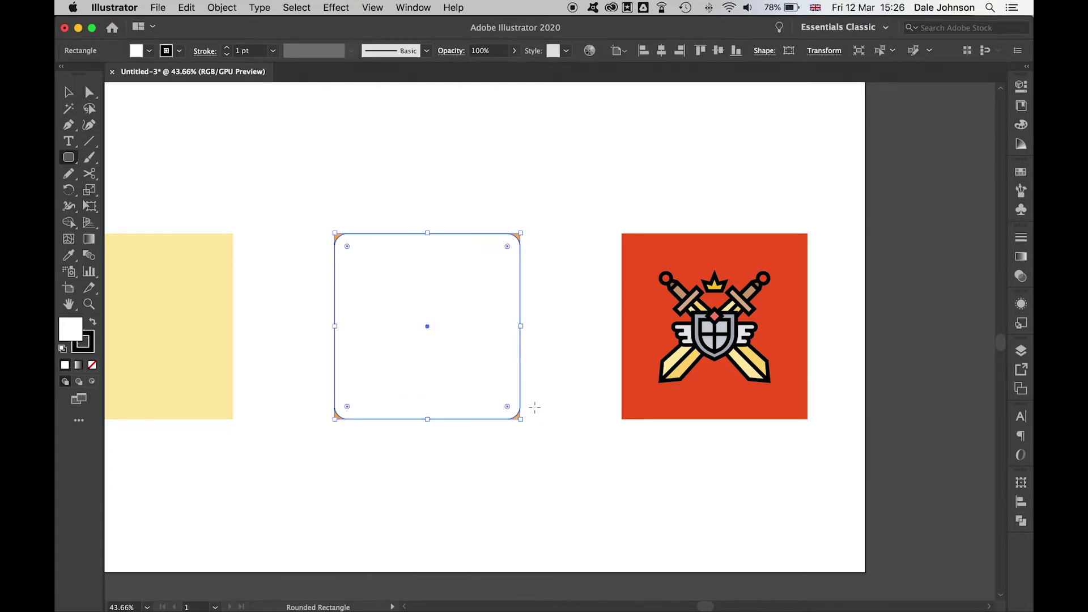
- Select the rounded rectangle with the grouped circle artwork and make a clipping mask
{"action": "key", "text": "v"}
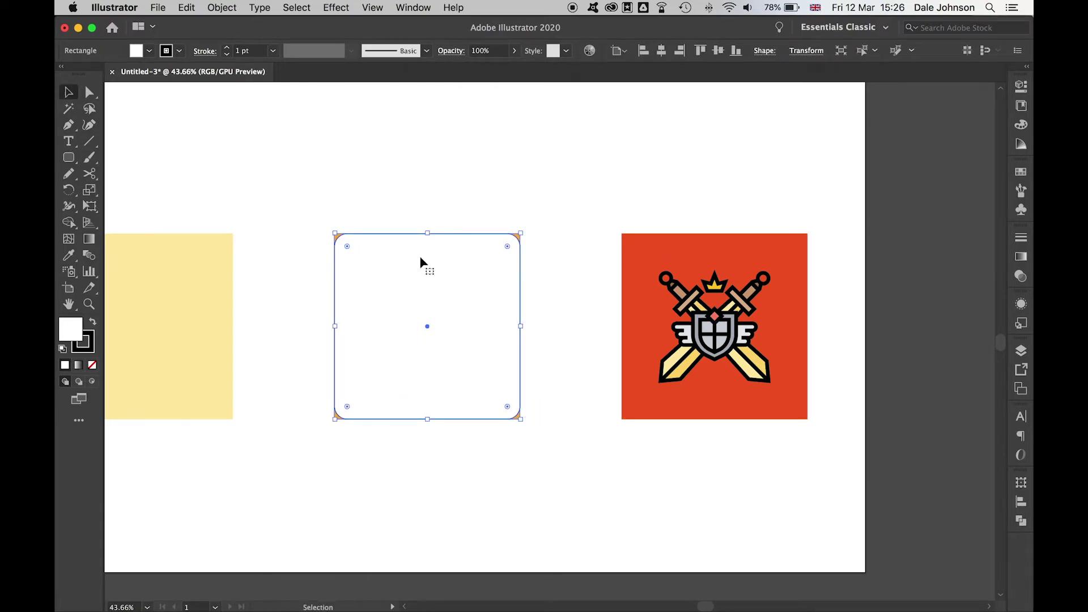
{"action": "left_click", "coordinate": [435, 190]}
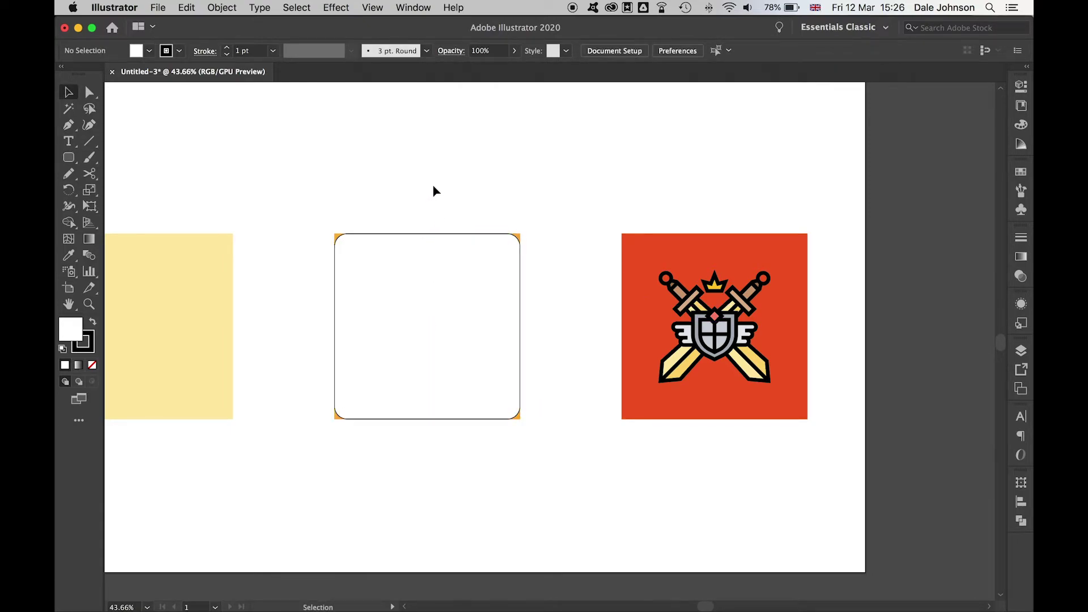
{"action": "left_click", "coordinate": [459, 277]}
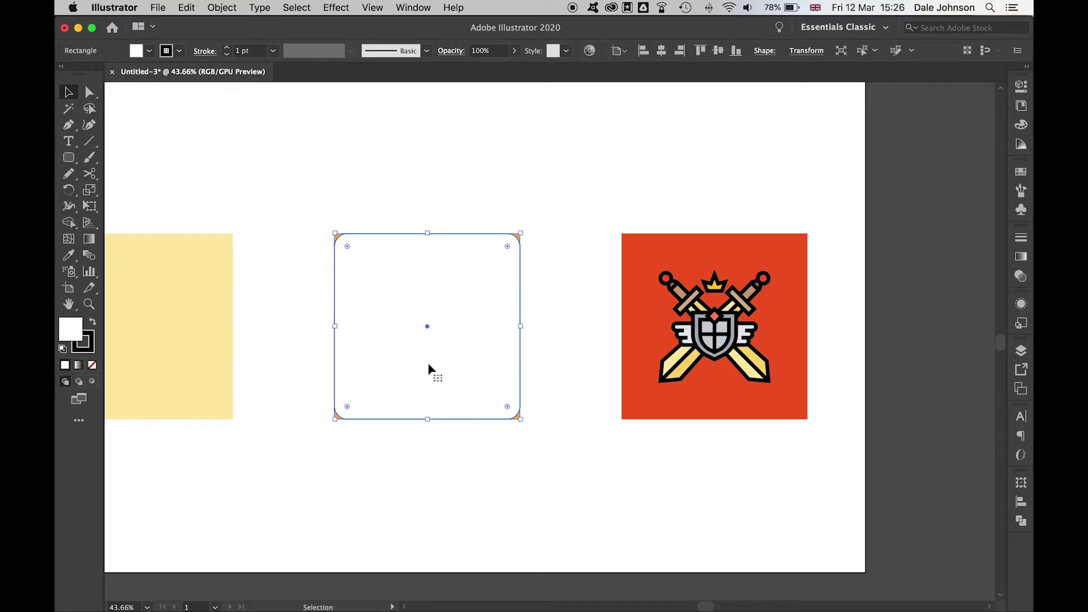
{"action": "left_click", "coordinate": [456, 206]}
{"action": "left_click_drag", "start_coordinate": [419, 275], "coordinate": [476, 272]}
{"action": "right_click", "coordinate": [477, 249]}
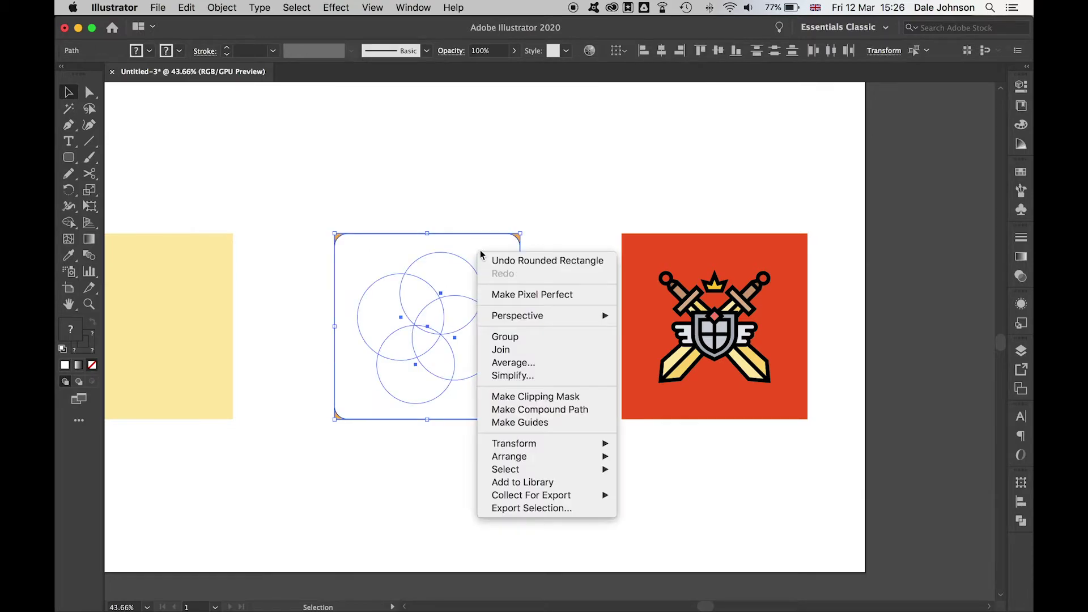
{"action": "left_click", "coordinate": [548, 396]}
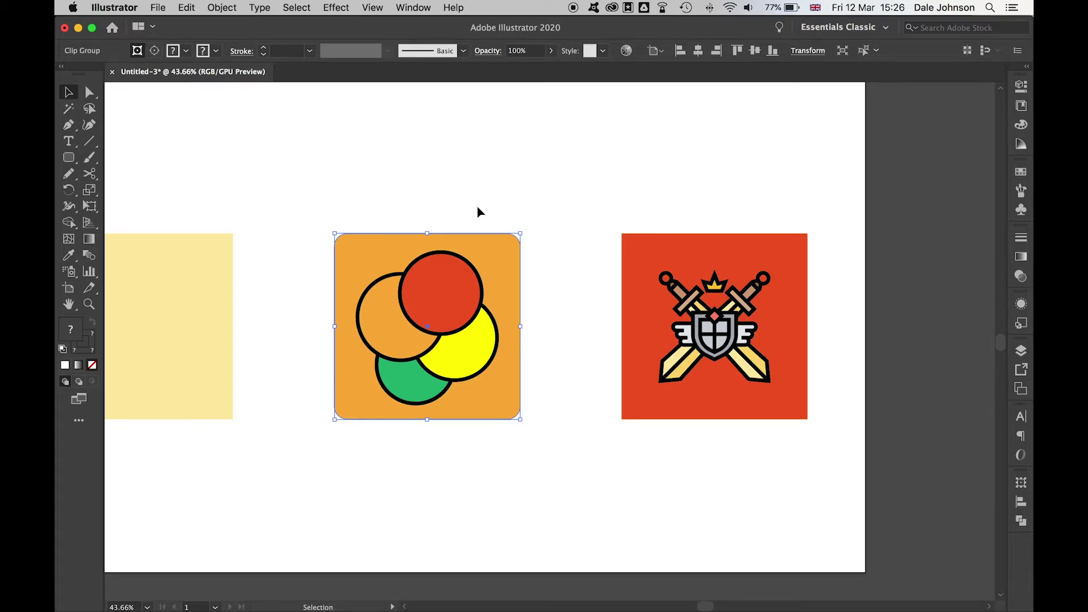
{"action": "right_click", "coordinate": [474, 237]}
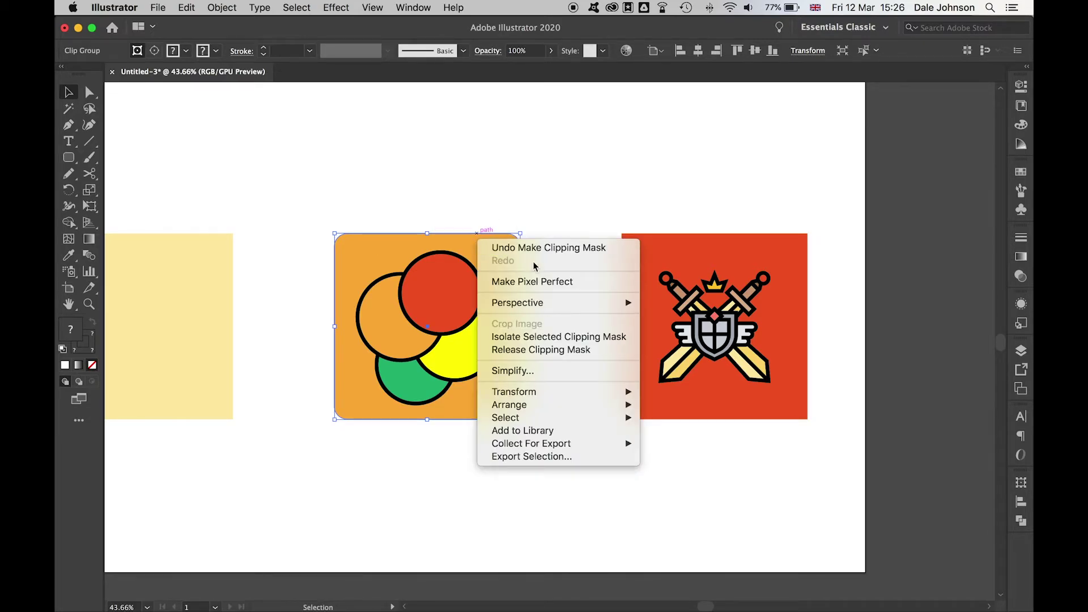
- In isolation mode, shrink the rounded mask from its corner, recentre it over the circles, then exit
{"action": "left_click", "coordinate": [559, 337]}
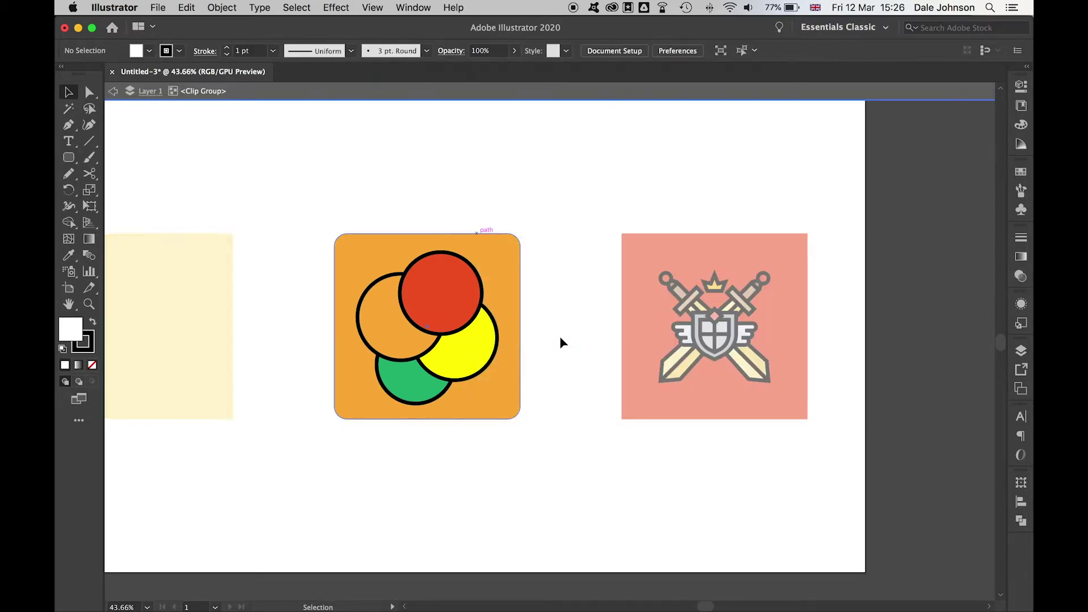
{"action": "left_click", "coordinate": [518, 235]}
{"action": "left_click_drag", "start_coordinate": [522, 235], "coordinate": [479, 264]}
{"action": "left_click_drag", "start_coordinate": [355, 283], "coordinate": [391, 241]}
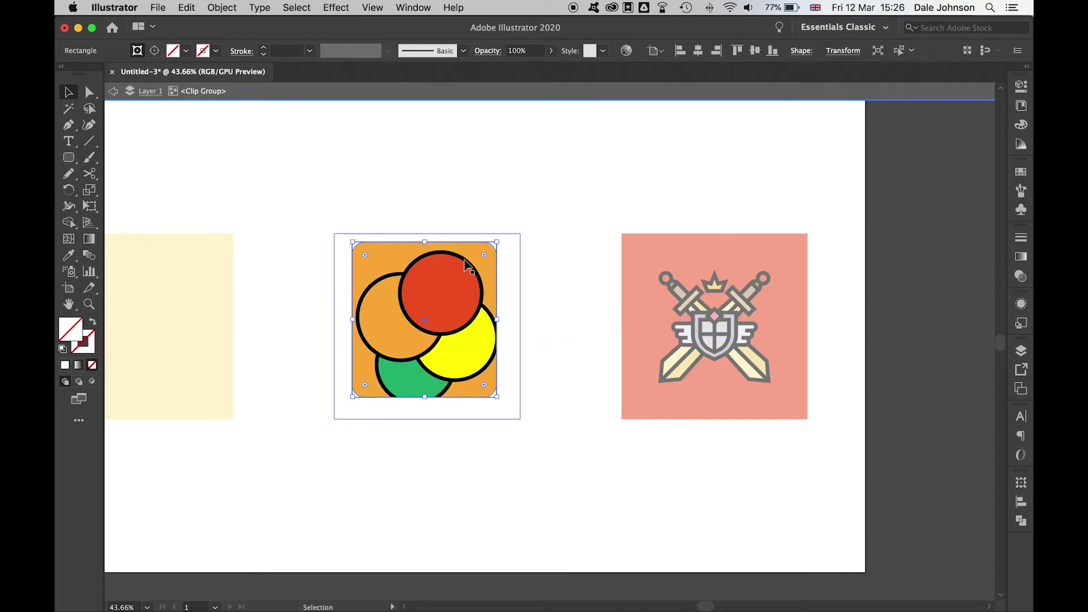
{"action": "left_click", "coordinate": [114, 94]}
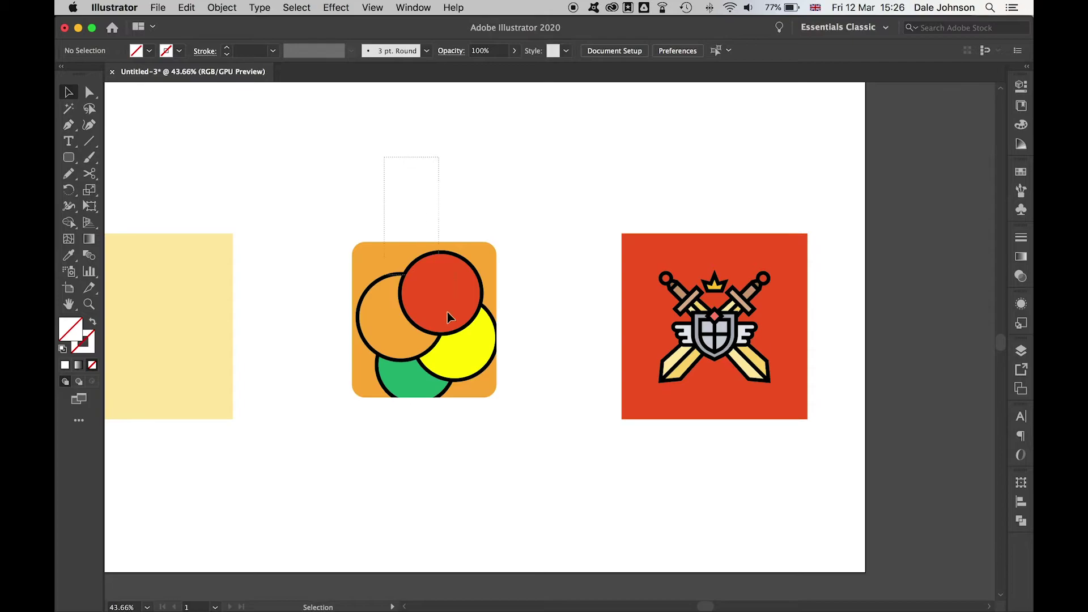
{"action": "left_click", "coordinate": [457, 371]}
- Release the rounded clipping mask and give the freed rectangle default white fill and black stroke
{"action": "right_click", "coordinate": [475, 253]}
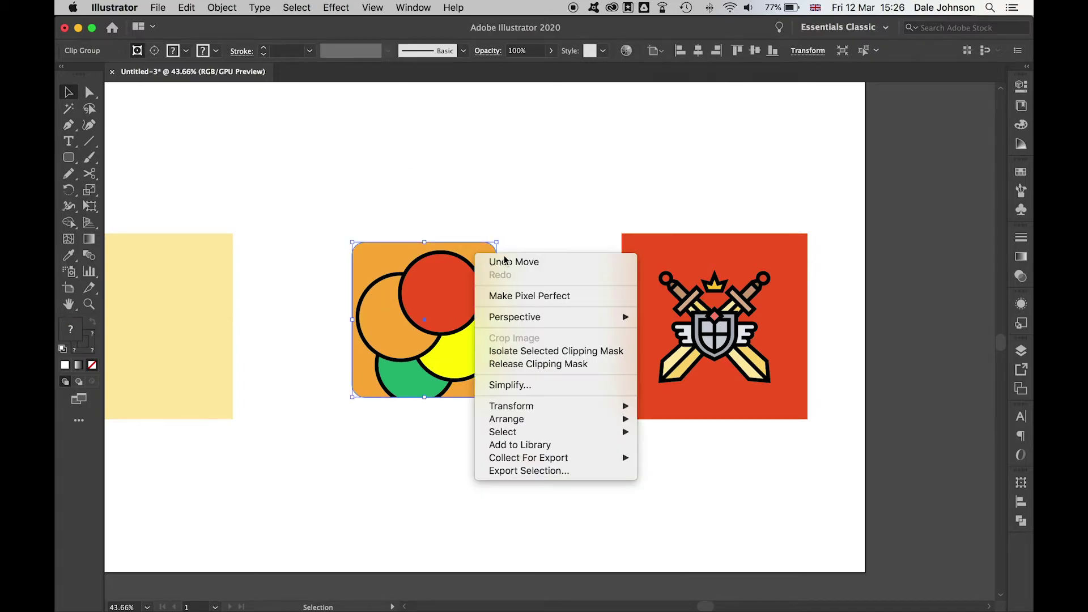
{"action": "left_click", "coordinate": [565, 364]}
{"action": "left_click_drag", "start_coordinate": [469, 243], "coordinate": [329, 151]}
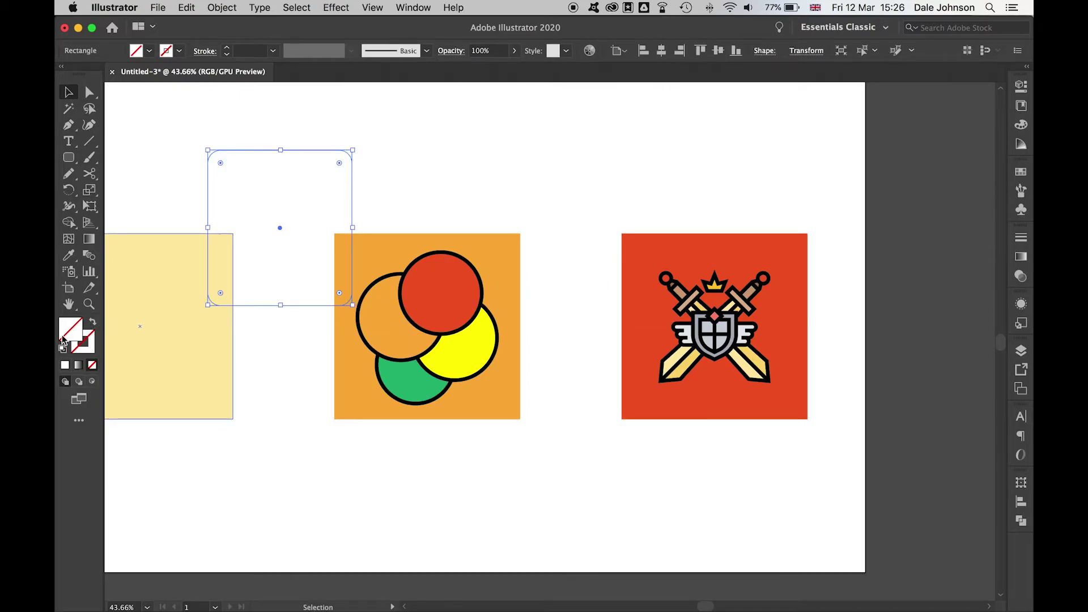
{"action": "key", "text": "d"}
- Reposition the white rounded rectangle down and right onto the orange tile's circles
{"action": "left_click_drag", "start_coordinate": [269, 218], "coordinate": [320, 166]}
{"action": "left_click", "coordinate": [481, 170]}
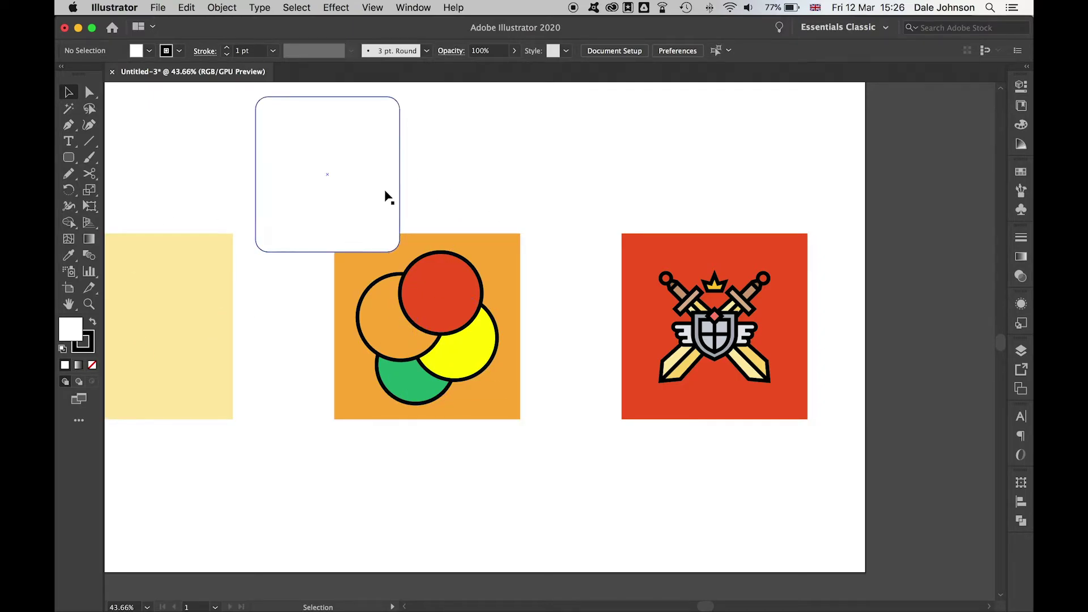
{"action": "left_click_drag", "start_coordinate": [381, 194], "coordinate": [431, 226]}
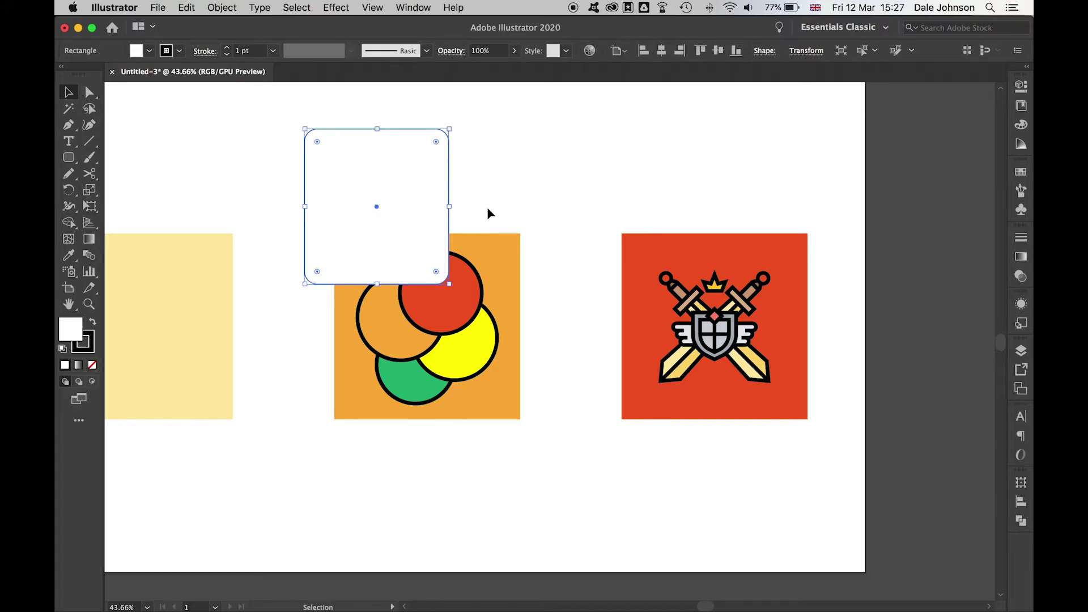
{"action": "scroll", "coordinate": [489, 209], "scroll_direction": "right", "scroll_amount": 5}
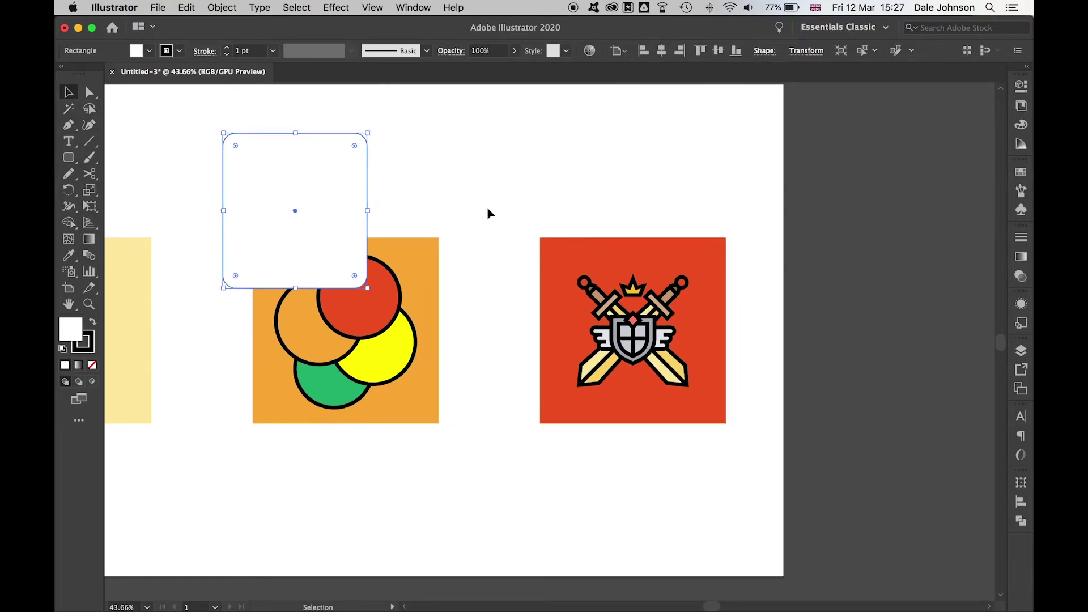
- Delete the white rounded rectangle and scroll over to the red crossed-swords square
{"action": "scroll", "coordinate": [487, 212], "scroll_direction": "right", "scroll_amount": 5}
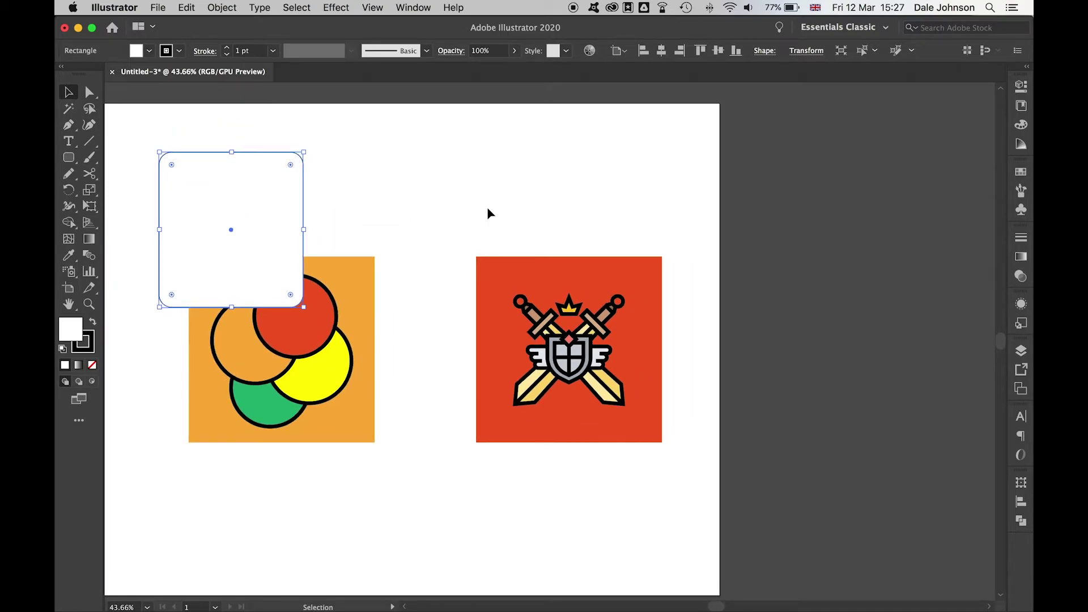
{"action": "key", "text": "Delete"}
{"action": "scroll", "coordinate": [487, 213], "scroll_direction": "right", "scroll_amount": 5}
{"action": "scroll", "coordinate": [487, 209], "scroll_direction": "up", "scroll_amount": 5}
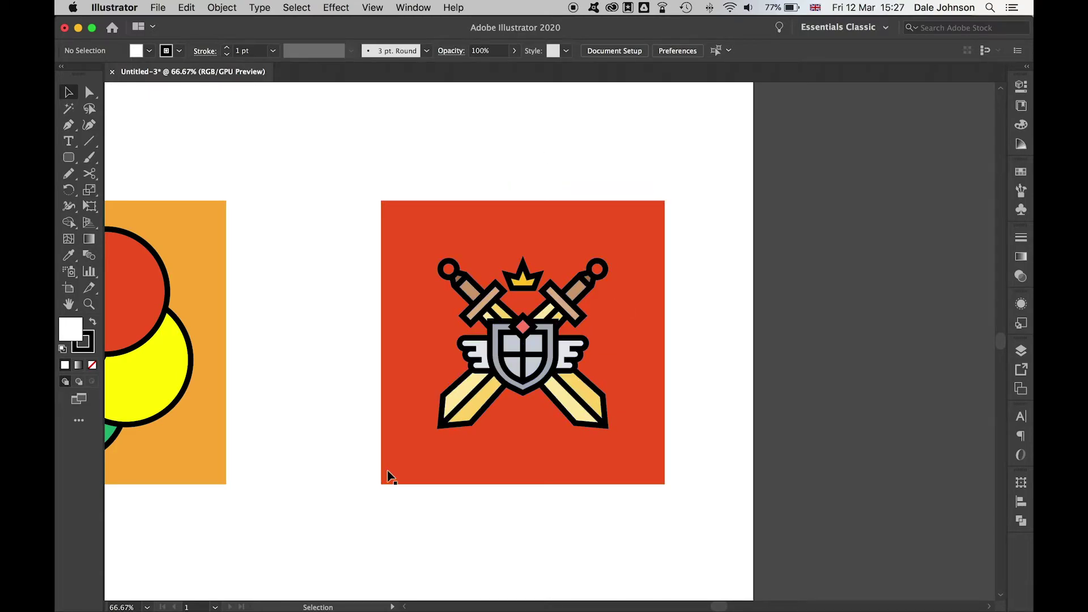
{"action": "left_click_drag", "start_coordinate": [75, 163], "coordinate": [135, 192]}
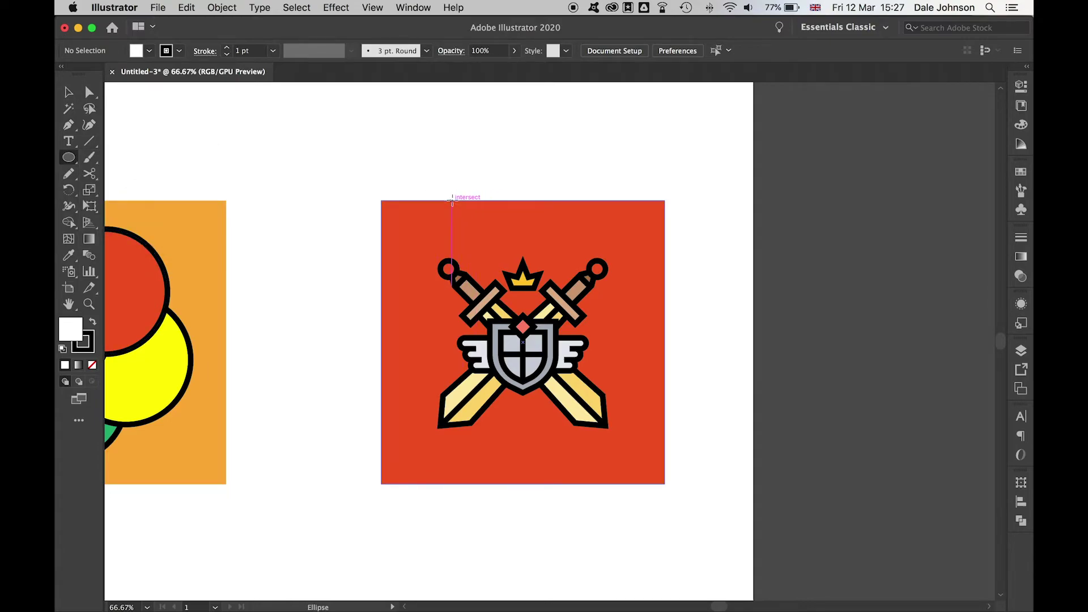
- Draw a white circle over the emblem and duplicate it down-left and to the right
{"action": "left_click_drag", "start_coordinate": [455, 201], "coordinate": [605, 375]}
{"action": "key", "text": "v"}
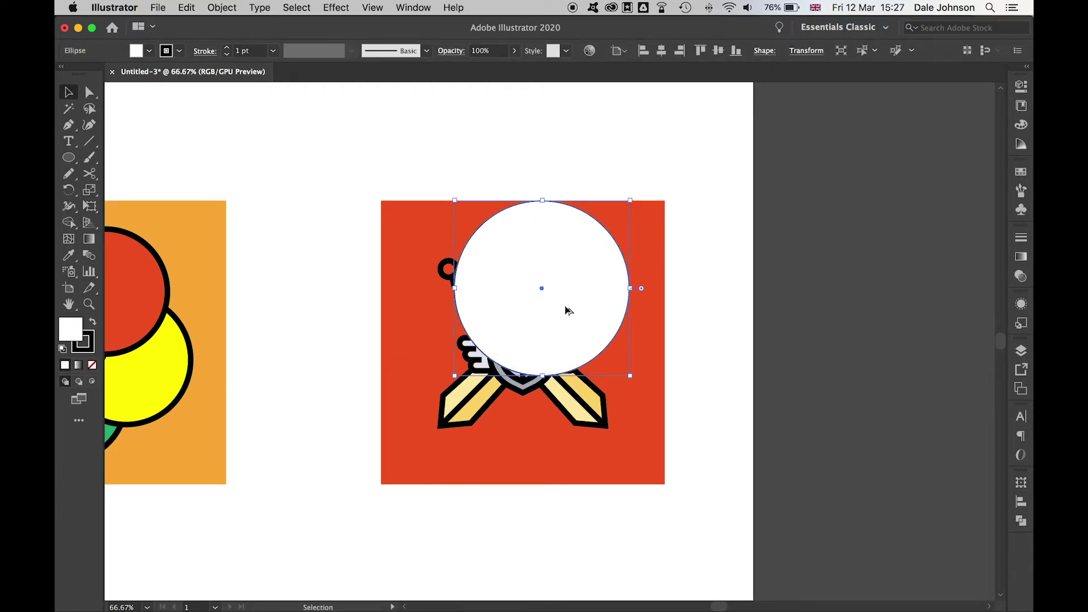
{"action": "left_click_drag", "start_coordinate": [569, 302], "coordinate": [533, 394]}
{"action": "left_click_drag", "start_coordinate": [471, 376], "coordinate": [615, 369]}
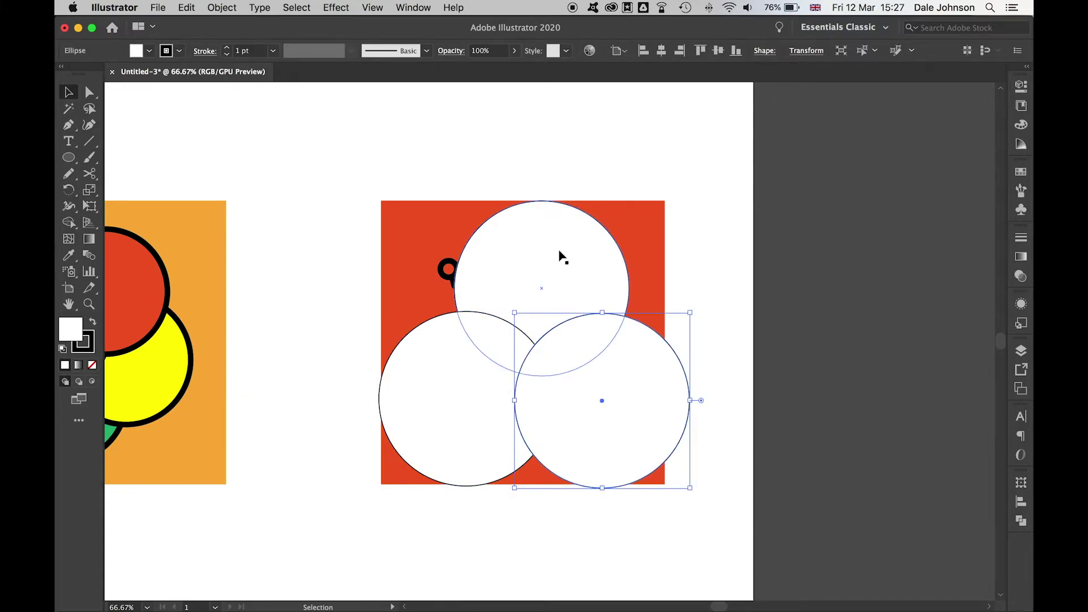
- Select all three circles and shift them down-left over the red square
{"action": "left_click", "coordinate": [717, 258]}
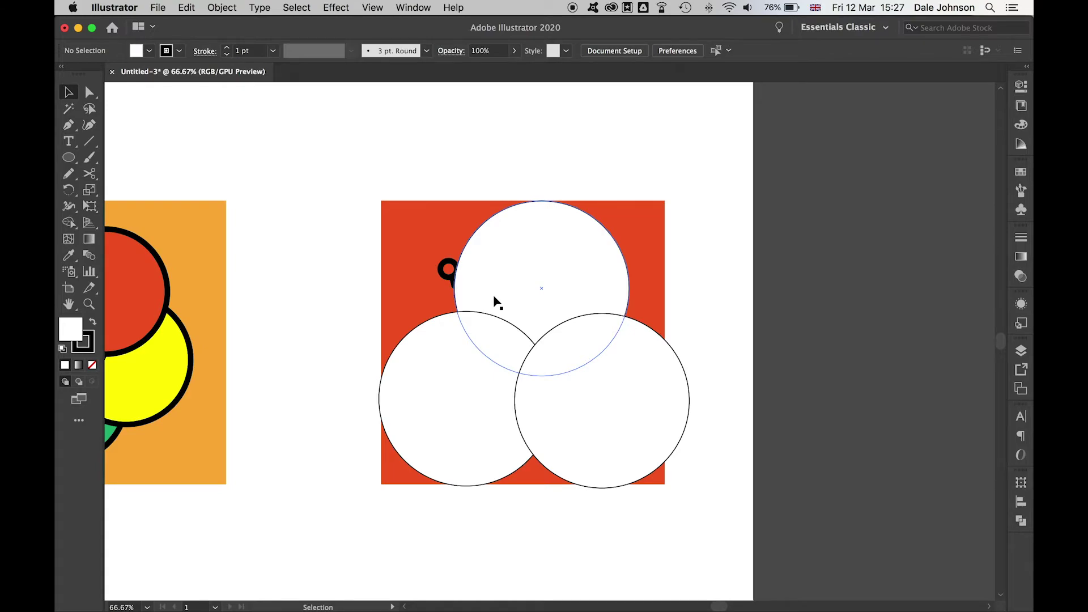
{"action": "left_click", "coordinate": [553, 264]}
{"action": "left_click", "coordinate": [452, 417], "text": "shift"}
{"action": "left_click", "coordinate": [667, 403], "text": "shift"}
{"action": "left_click_drag", "start_coordinate": [556, 292], "coordinate": [518, 315]}
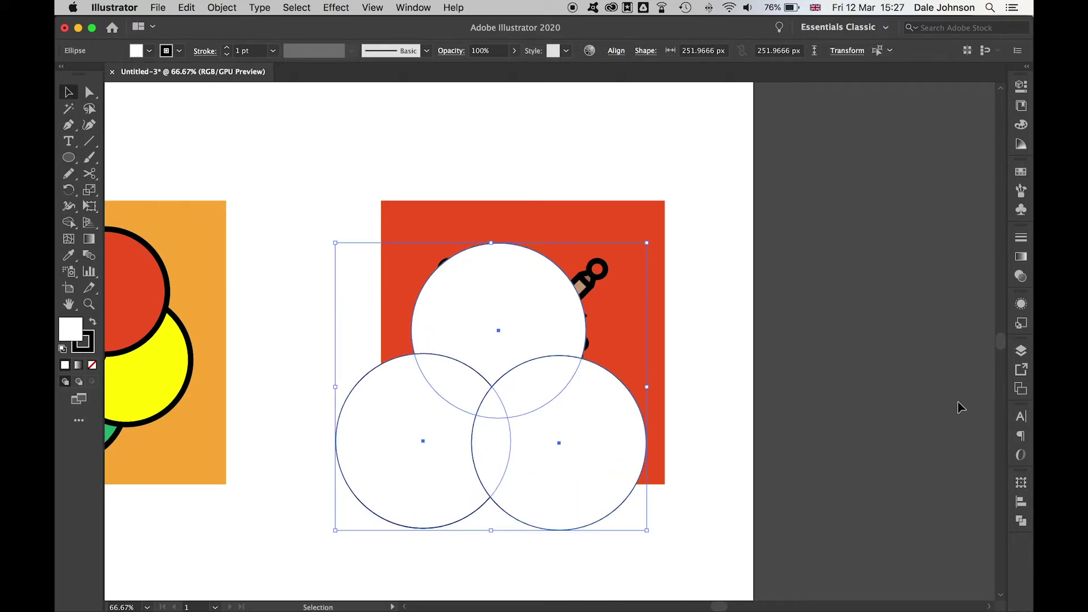
- Unite the three circles into one compound shape with Pathfinder
{"action": "left_click", "coordinate": [1021, 521]}
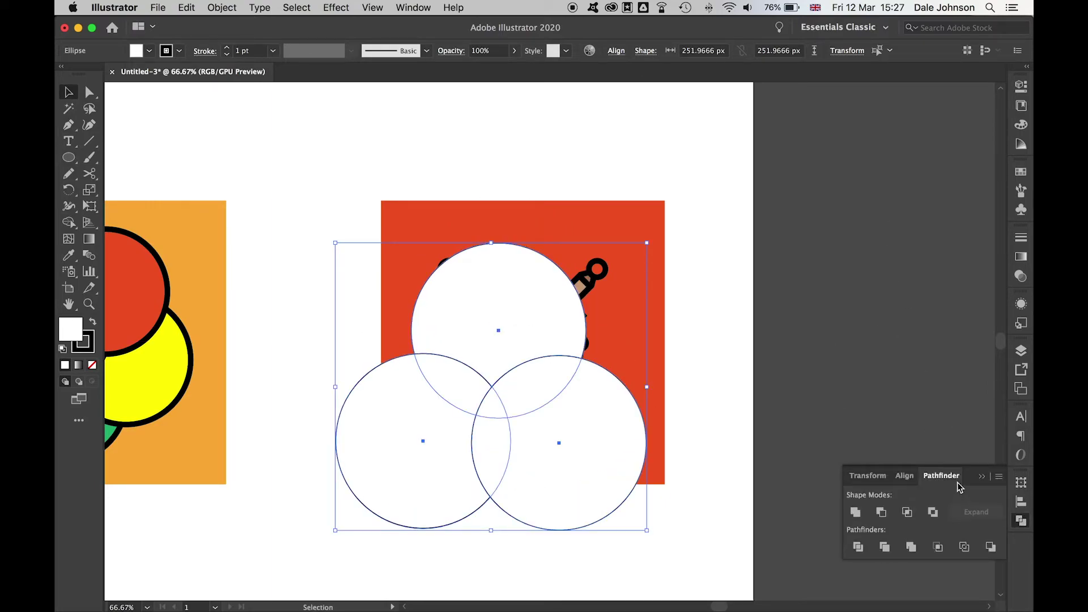
{"action": "left_click", "coordinate": [414, 7]}
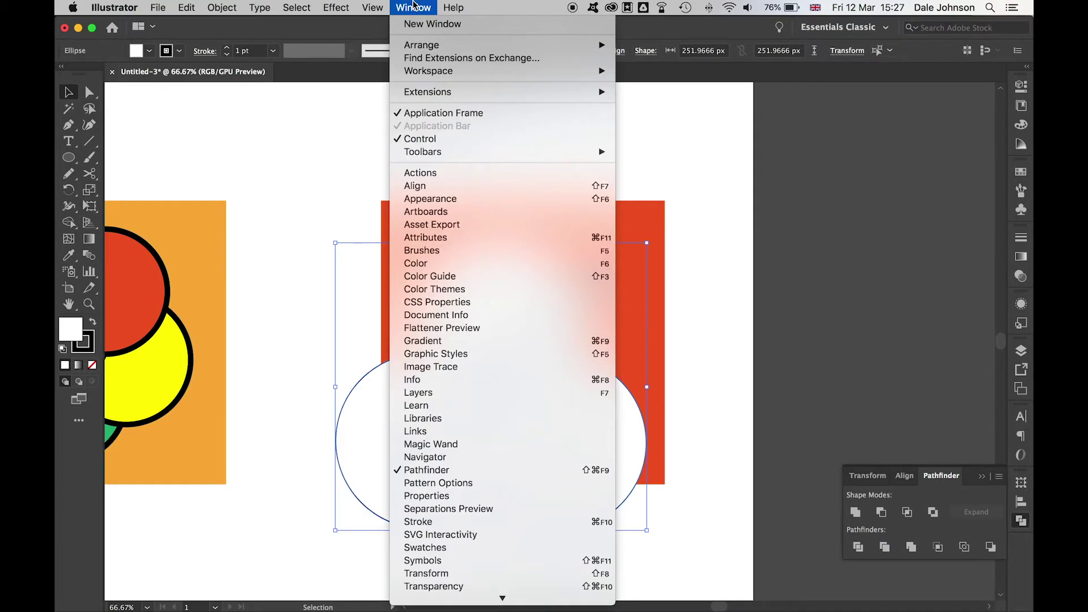
{"action": "left_click", "coordinate": [417, 5]}
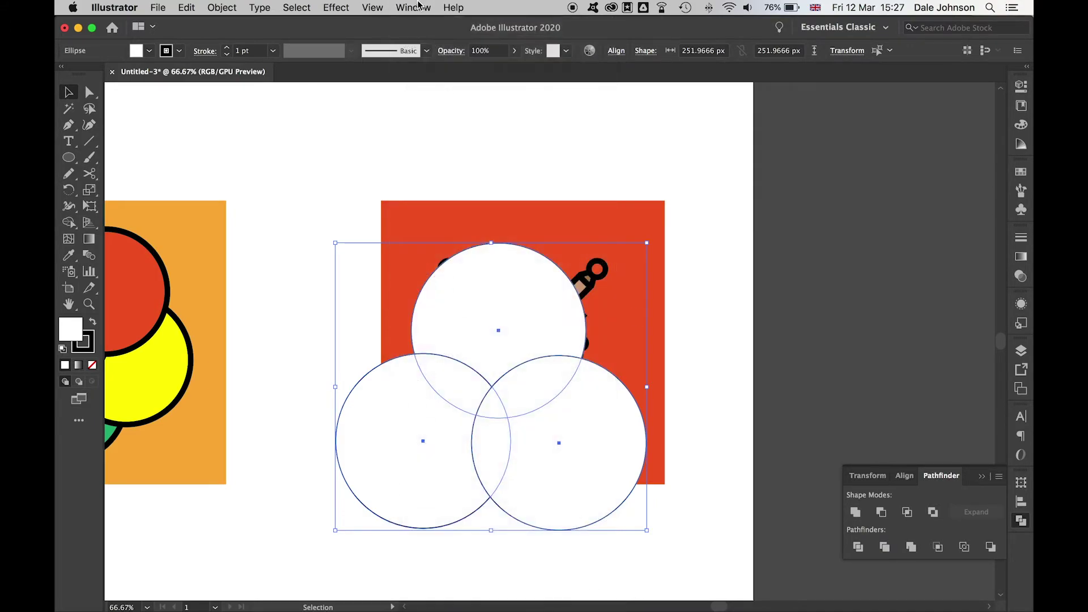
{"action": "left_click", "coordinate": [856, 513], "text": "alt"}
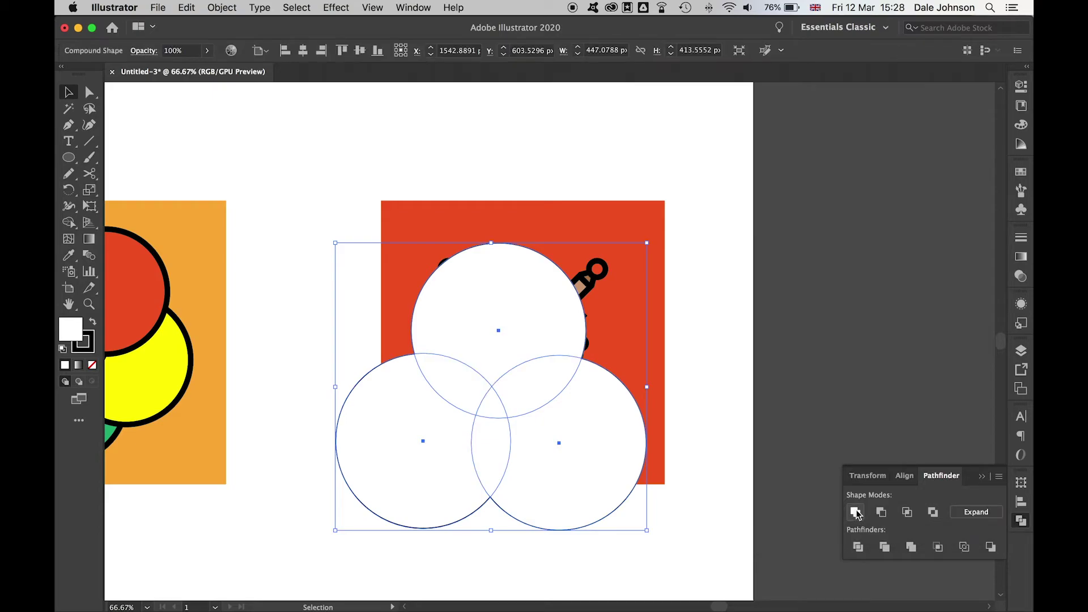
- Move the merged clover shape to sit over the red emblem square
{"action": "left_click_drag", "start_coordinate": [452, 329], "coordinate": [390, 344]}
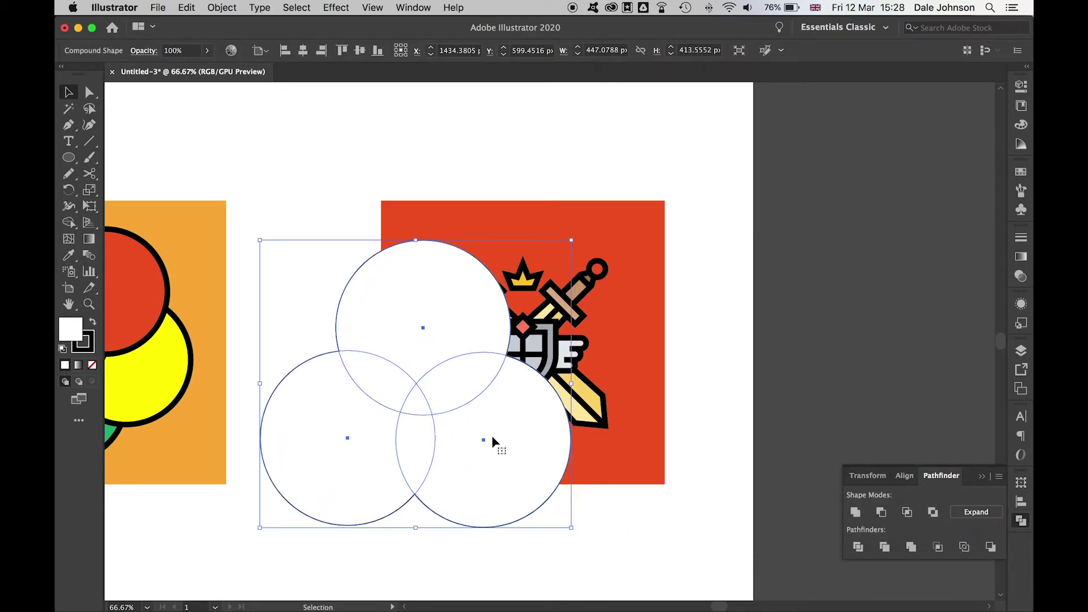
{"action": "left_click", "coordinate": [758, 327]}
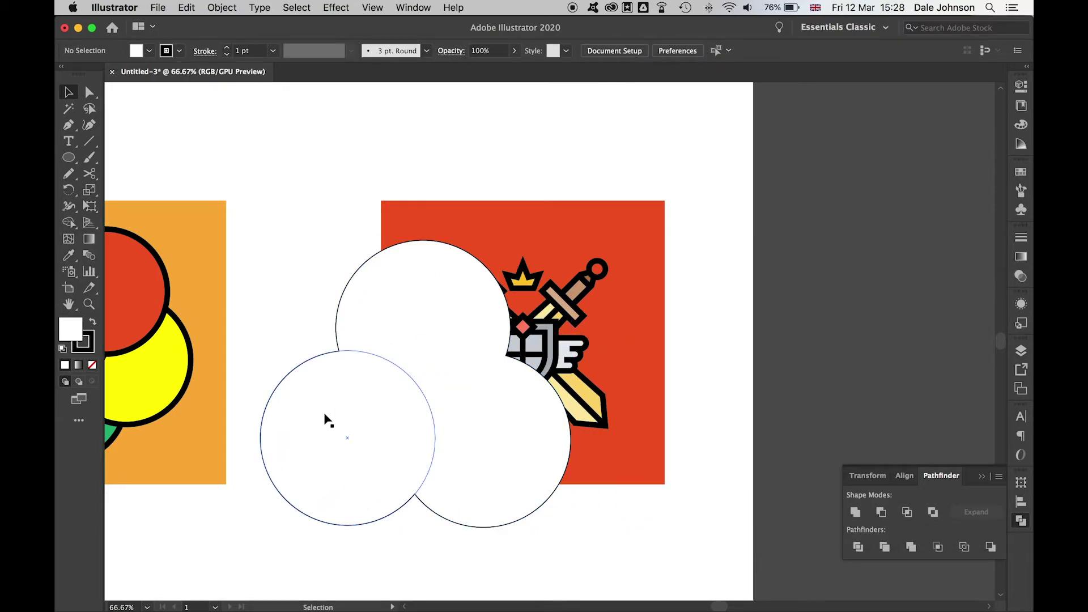
{"action": "left_click_drag", "start_coordinate": [431, 321], "coordinate": [532, 262]}
{"action": "left_click", "coordinate": [534, 87]}
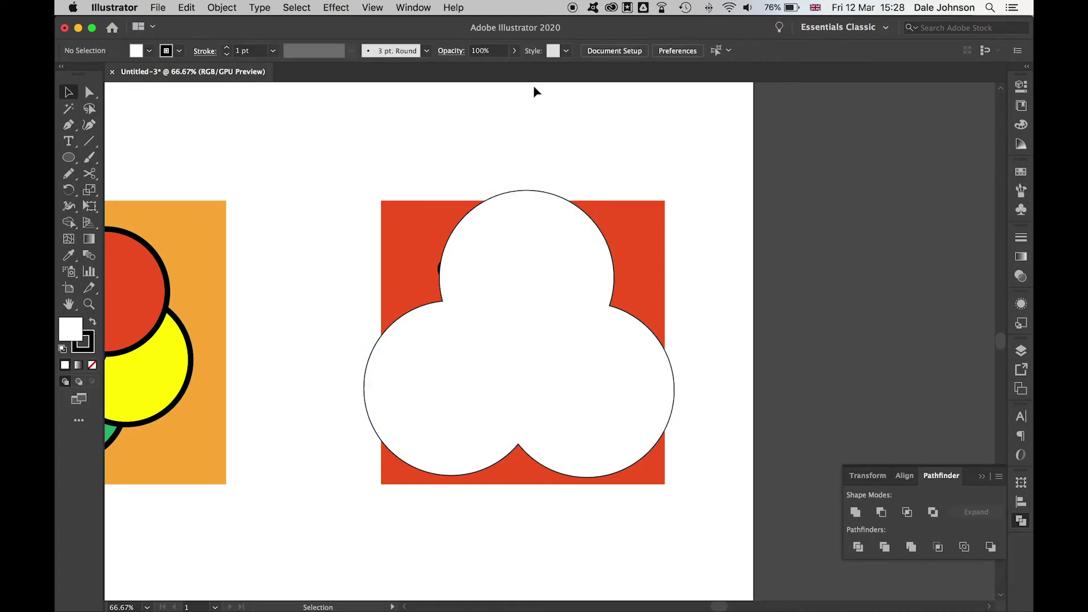
- Clip the red square and emblem to the clover shape, then isolate the clip group
{"action": "left_click_drag", "start_coordinate": [450, 126], "coordinate": [554, 393]}
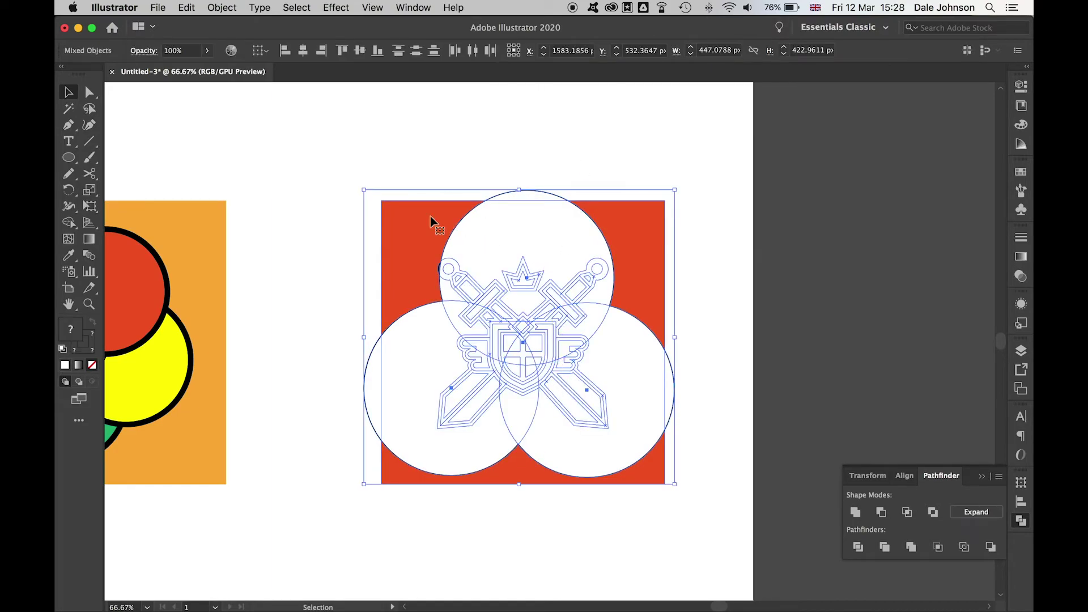
{"action": "right_click", "coordinate": [539, 222]}
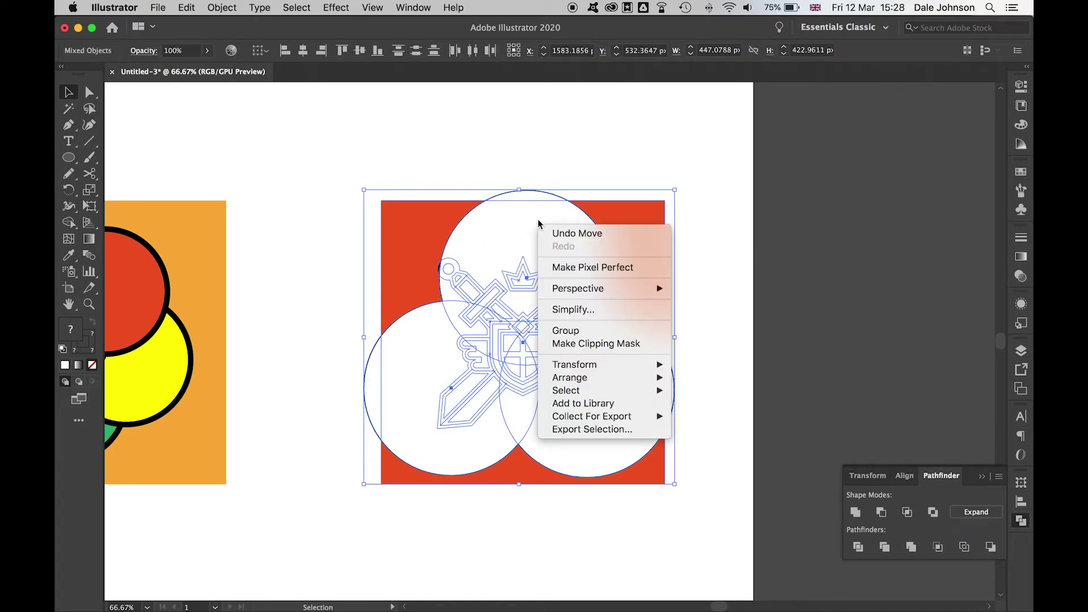
{"action": "left_click", "coordinate": [606, 344]}
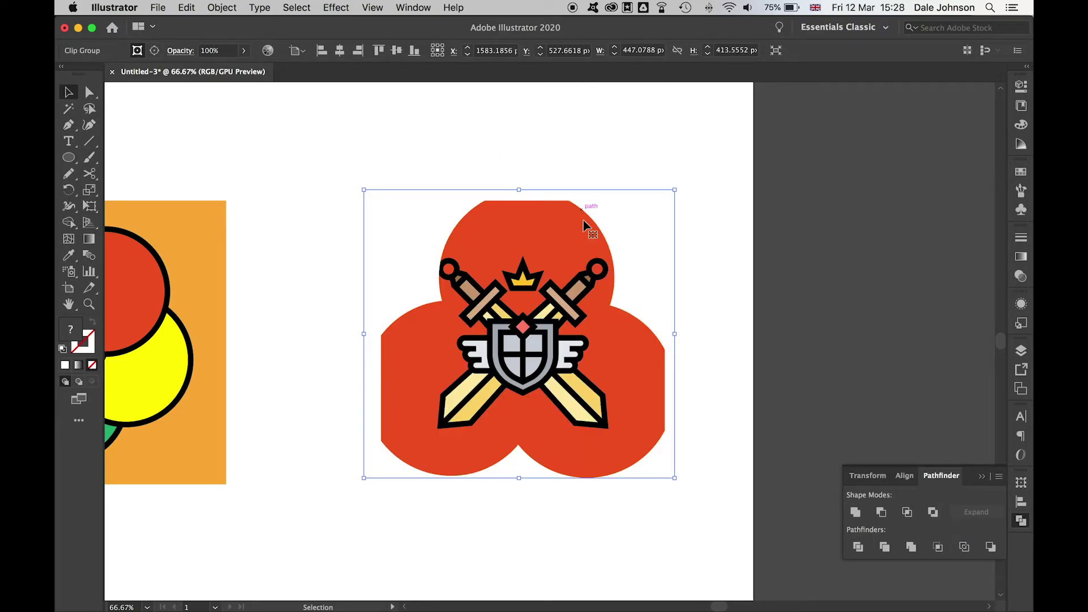
{"action": "right_click", "coordinate": [539, 202]}
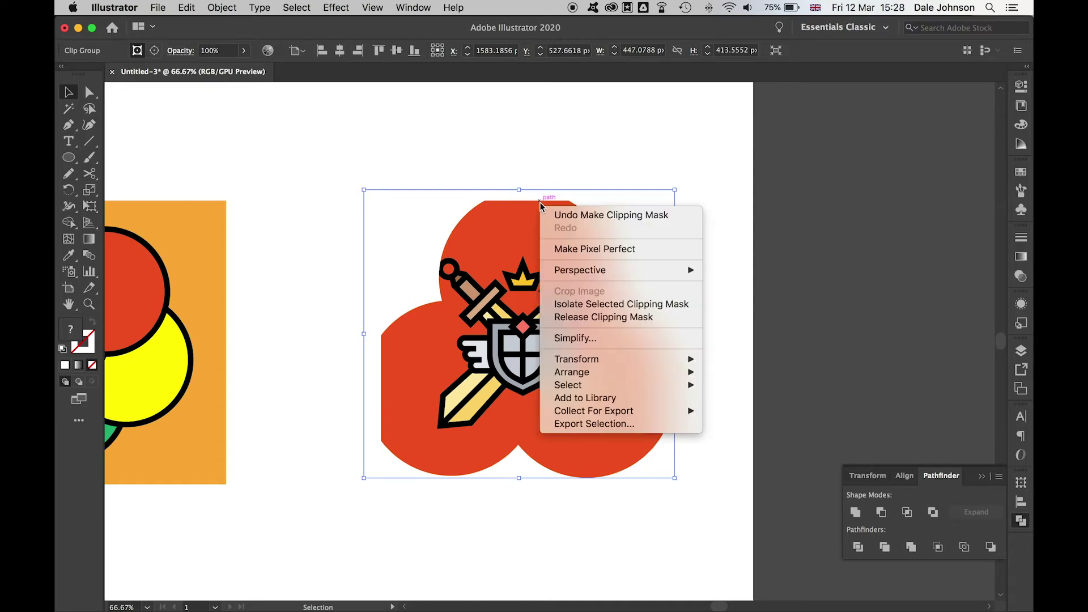
{"action": "left_click", "coordinate": [620, 305]}
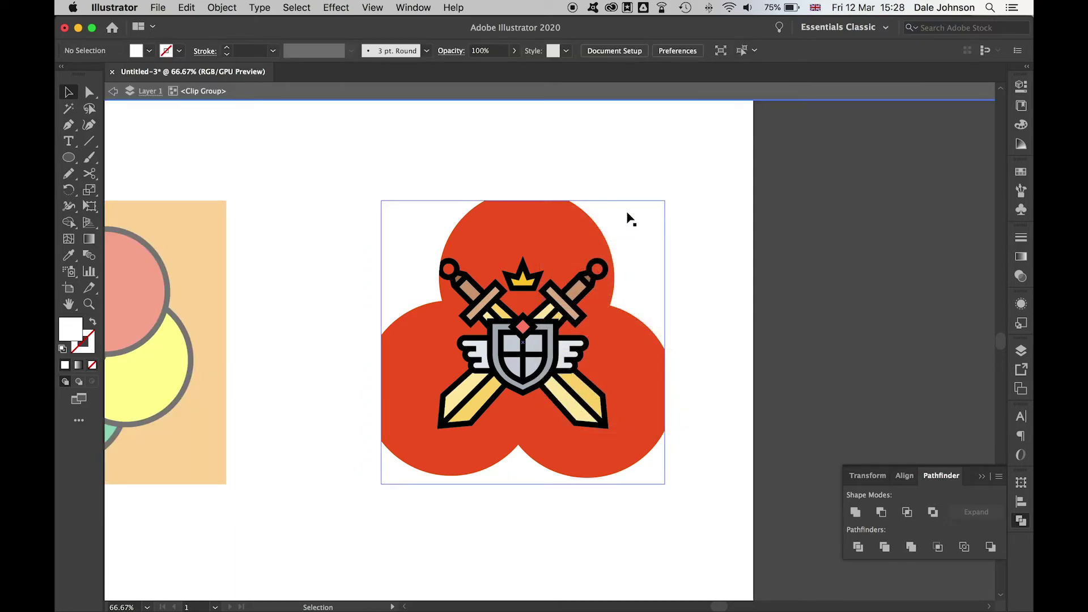
- Shrink the clover mask and pull the top lobe's anchors up and outward
{"action": "left_click", "coordinate": [565, 196]}
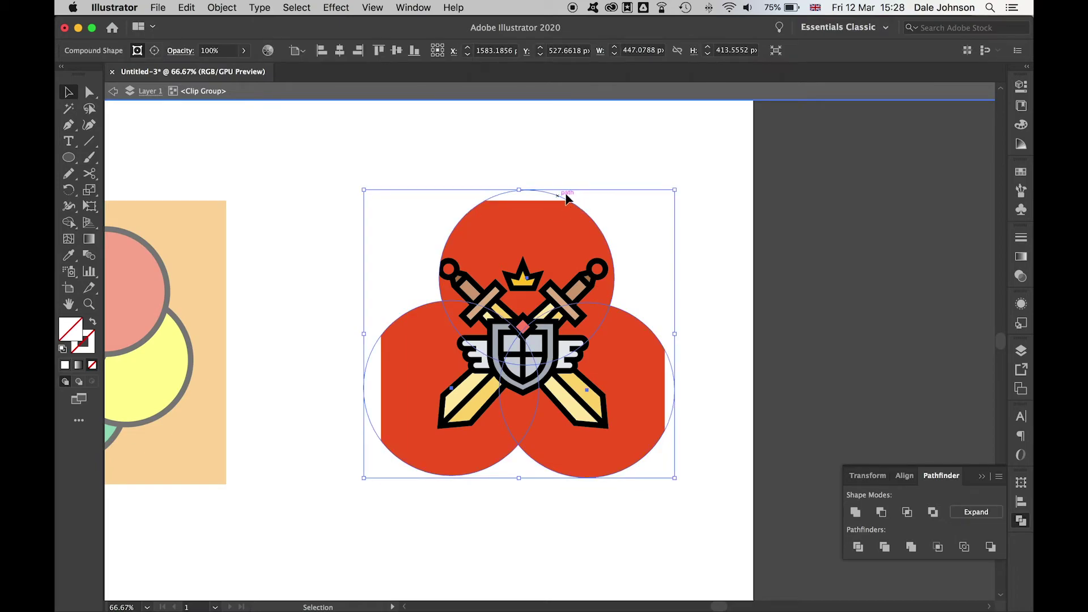
{"action": "left_click_drag", "start_coordinate": [674, 192], "coordinate": [627, 232]}
{"action": "left_click", "coordinate": [89, 92]}
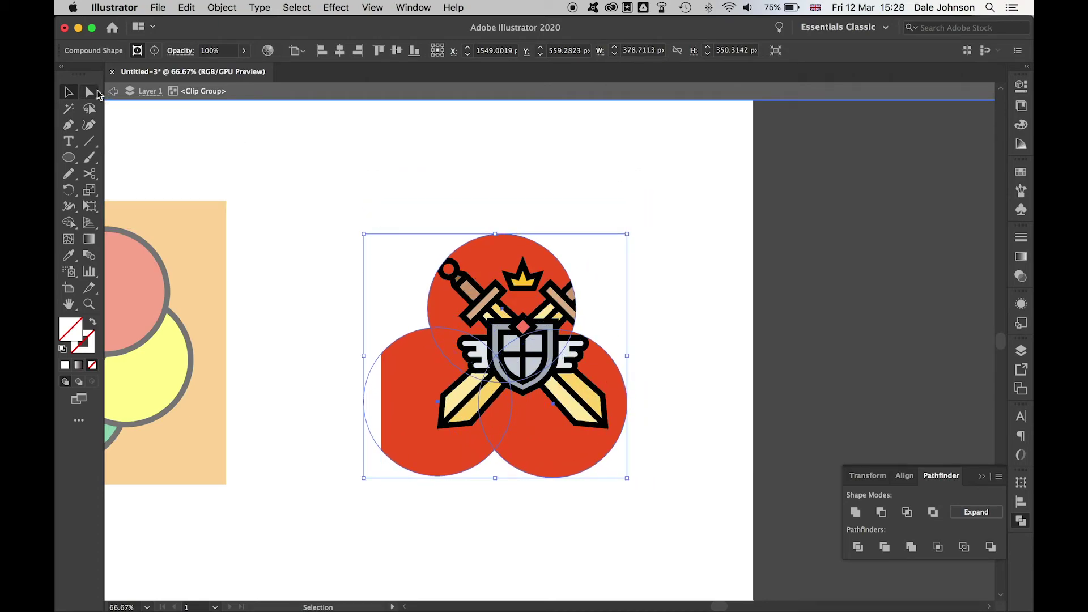
{"action": "left_click_drag", "start_coordinate": [502, 233], "coordinate": [510, 208]}
{"action": "left_click_drag", "start_coordinate": [576, 308], "coordinate": [609, 306]}
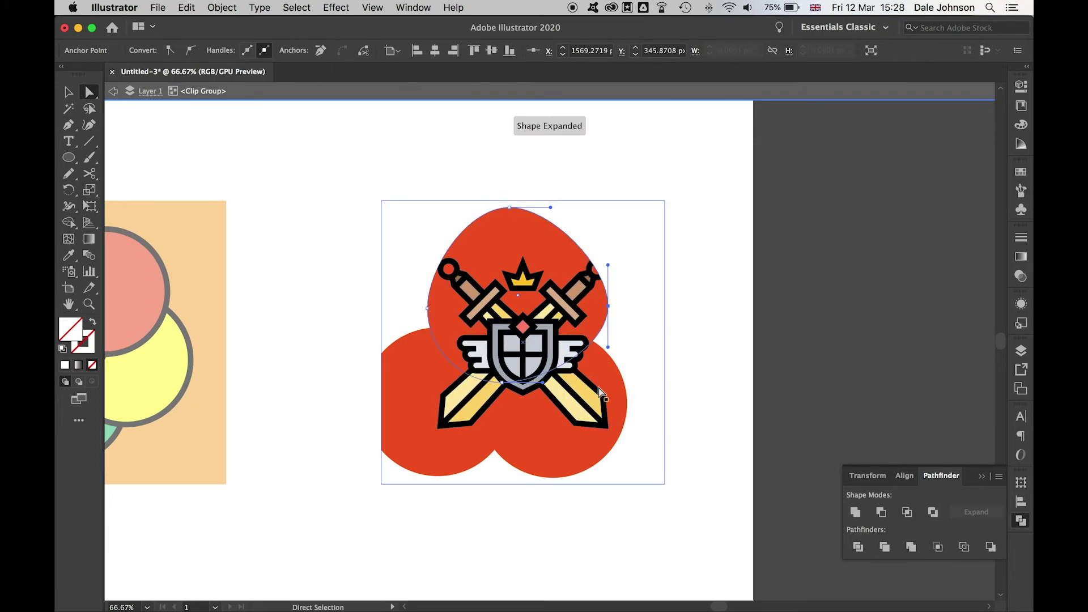
- Nudge the red background inside the mask, then exit isolation mode
{"action": "mouse_move", "coordinate": [577, 451]}
{"action": "left_mouse_down"}
{"action": "mouse_move", "coordinate": [595, 439]}
{"action": "mouse_move", "coordinate": [569, 449]}
{"action": "left_mouse_up"}
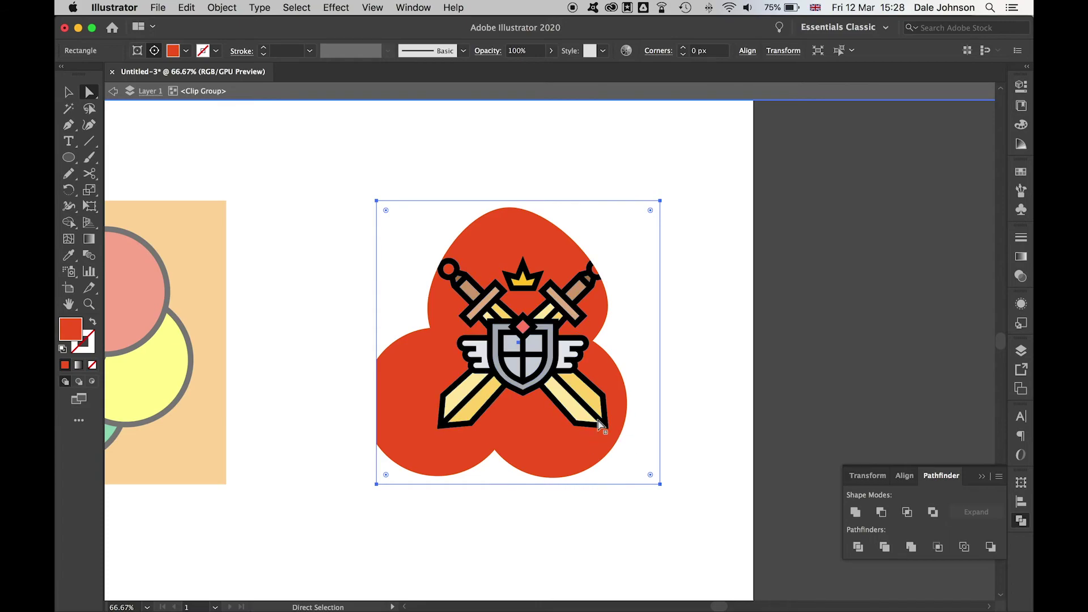
{"action": "key", "text": "v"}
{"action": "left_click", "coordinate": [524, 168]}
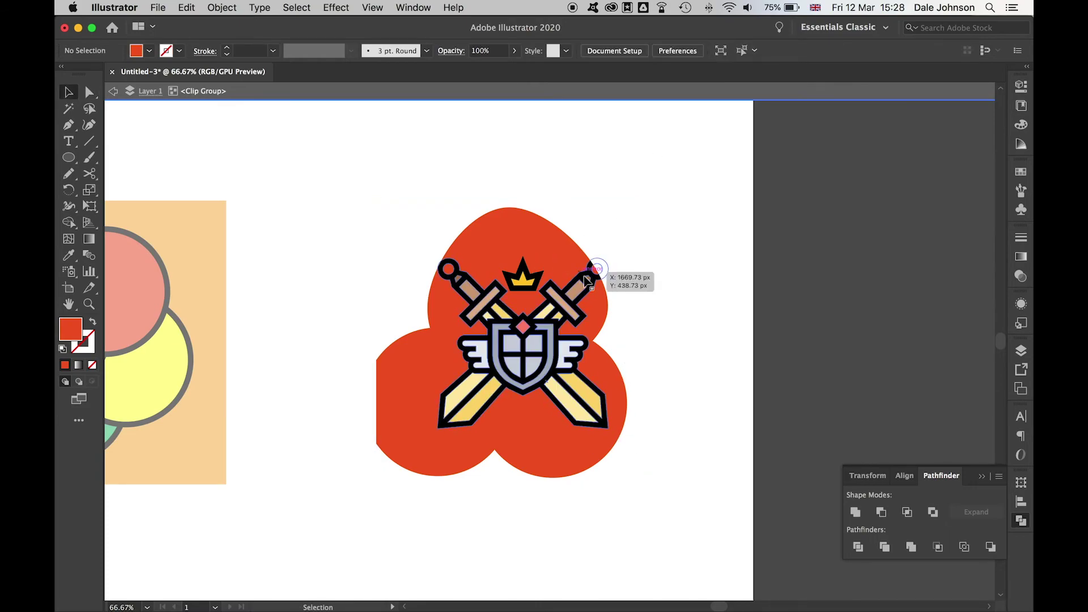
{"action": "left_click", "coordinate": [113, 90]}
{"action": "left_click", "coordinate": [113, 90]}
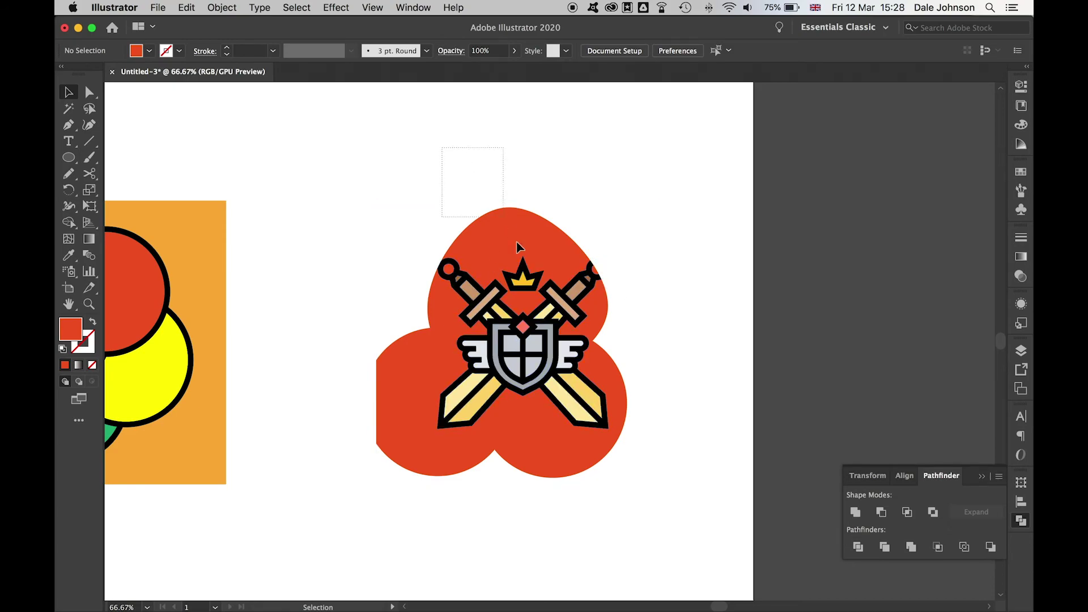
- Release the clover clipping mask on the red emblem artwork
{"action": "left_click", "coordinate": [518, 248]}
{"action": "right_click", "coordinate": [525, 250]}
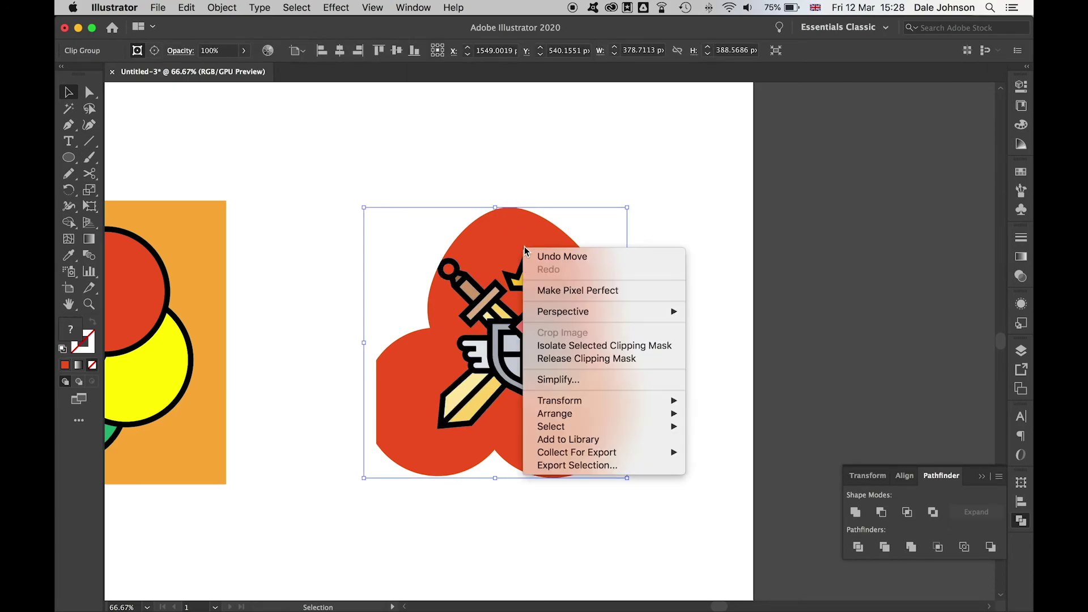
{"action": "left_click", "coordinate": [627, 358]}
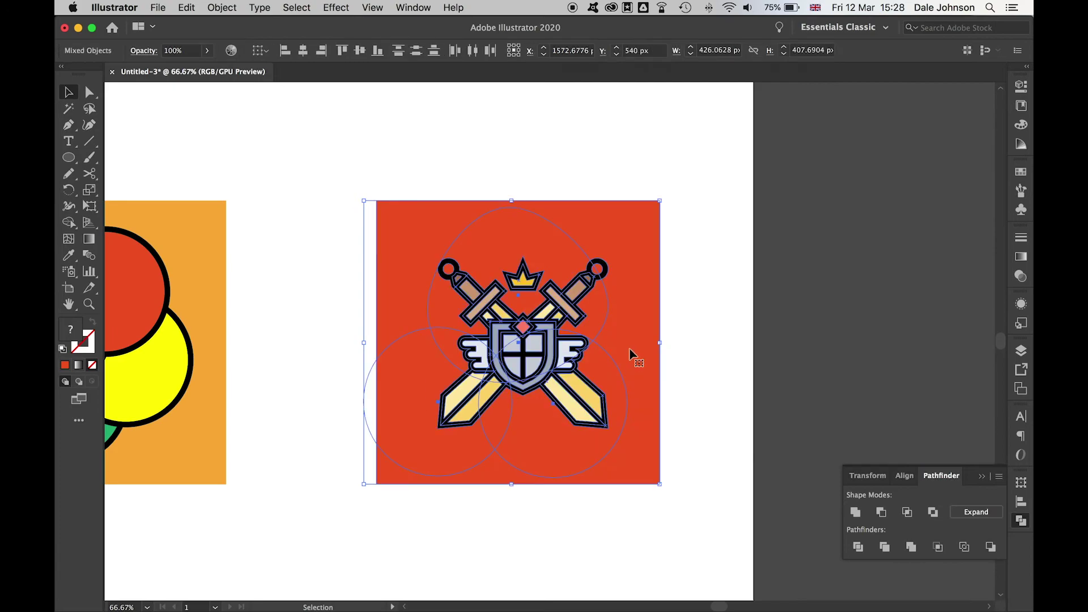
{"action": "left_click", "coordinate": [595, 150]}
- Move the clover below the red square with default white fill, black stroke, and zoom out
{"action": "left_click_drag", "start_coordinate": [501, 213], "coordinate": [316, 316]}
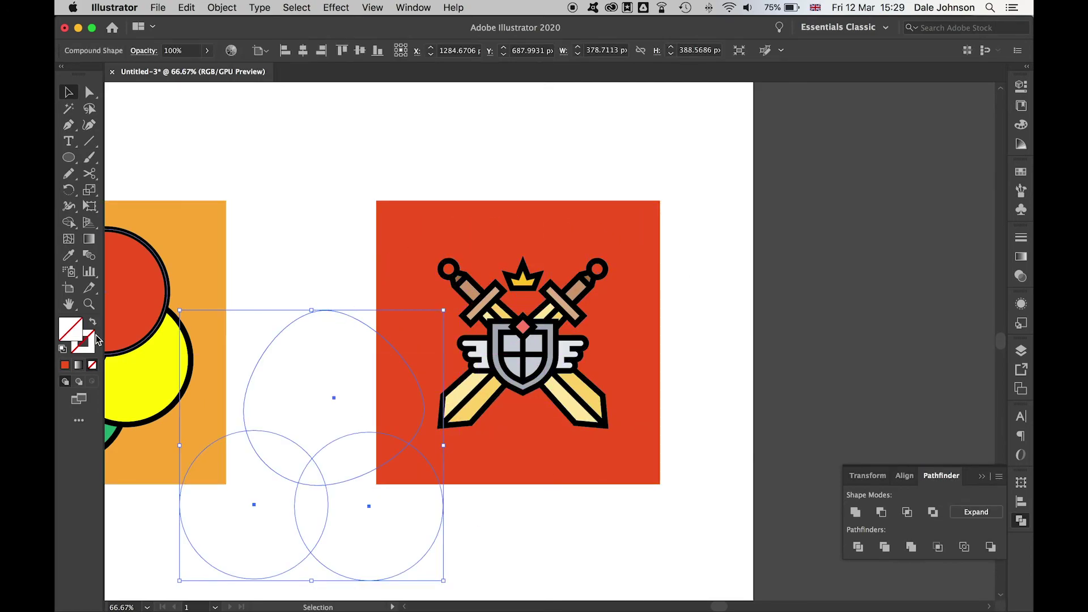
{"action": "left_click", "coordinate": [62, 349]}
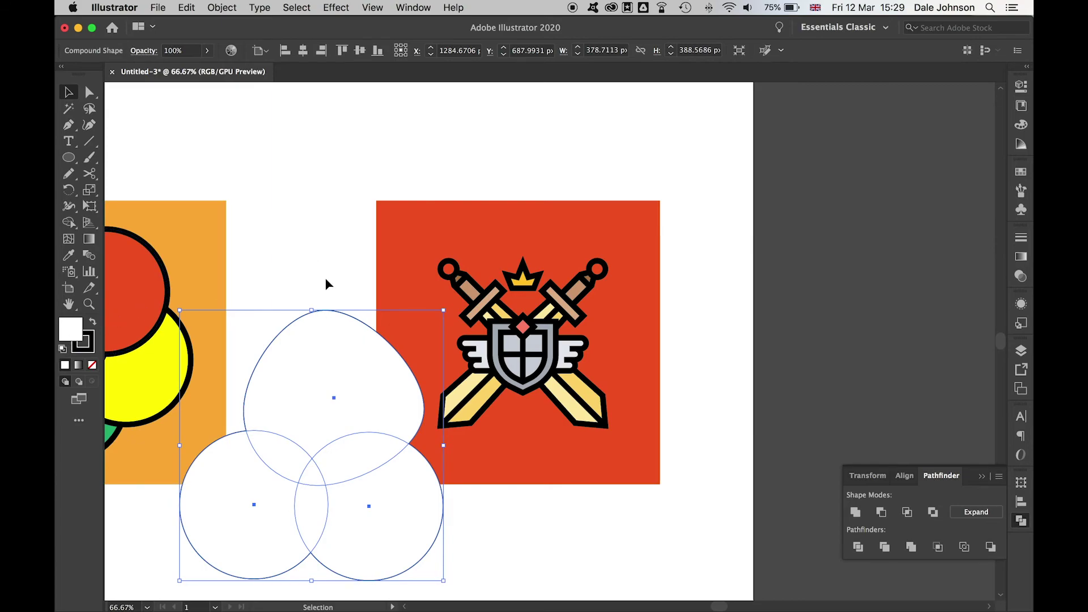
{"action": "key", "text": "super+minus"}
{"action": "scroll", "coordinate": [326, 287], "scroll_direction": "left", "scroll_amount": 3}
{"action": "key", "text": "super+minus"}
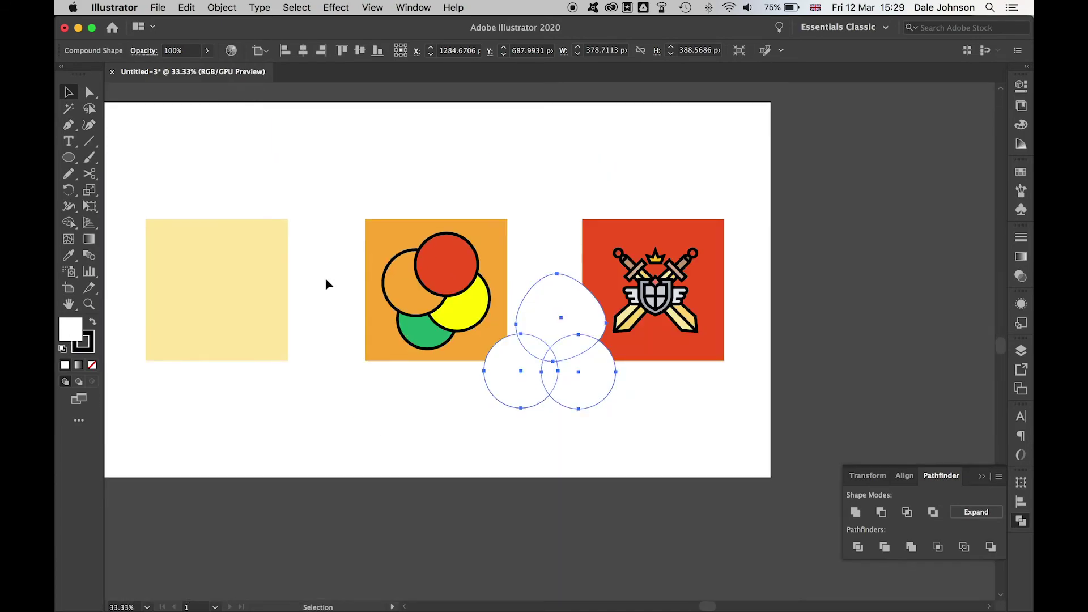
- Close Pathfinder, drag the clover shape off the artboard to the right, and delete it
{"action": "left_click", "coordinate": [1022, 516]}
{"action": "left_click_drag", "start_coordinate": [567, 318], "coordinate": [866, 366]}
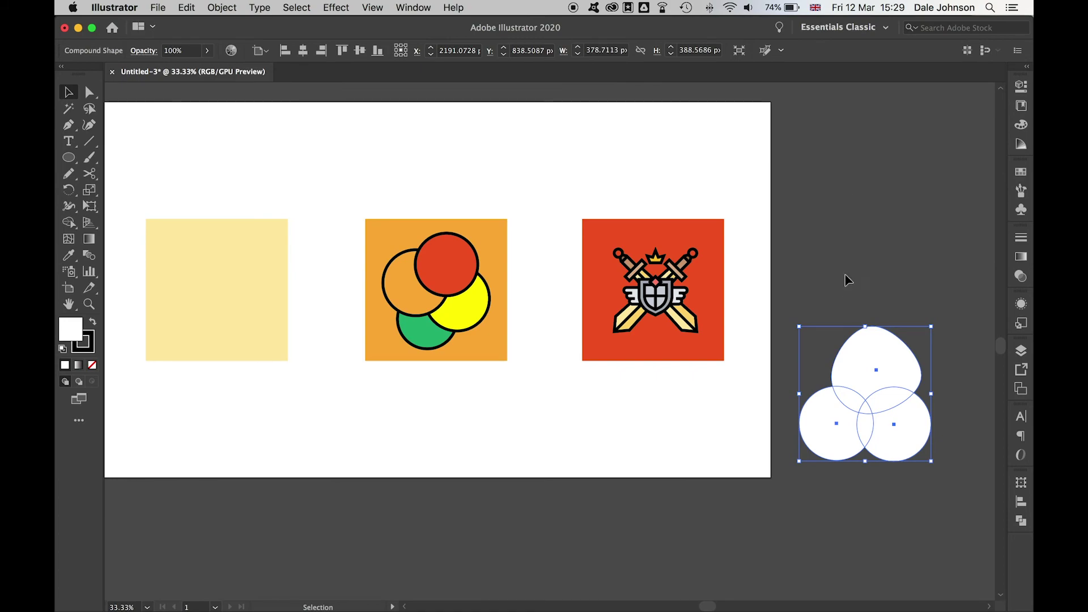
{"action": "left_click_drag", "start_coordinate": [659, 292], "coordinate": [595, 364]}
{"action": "key", "text": "Delete"}
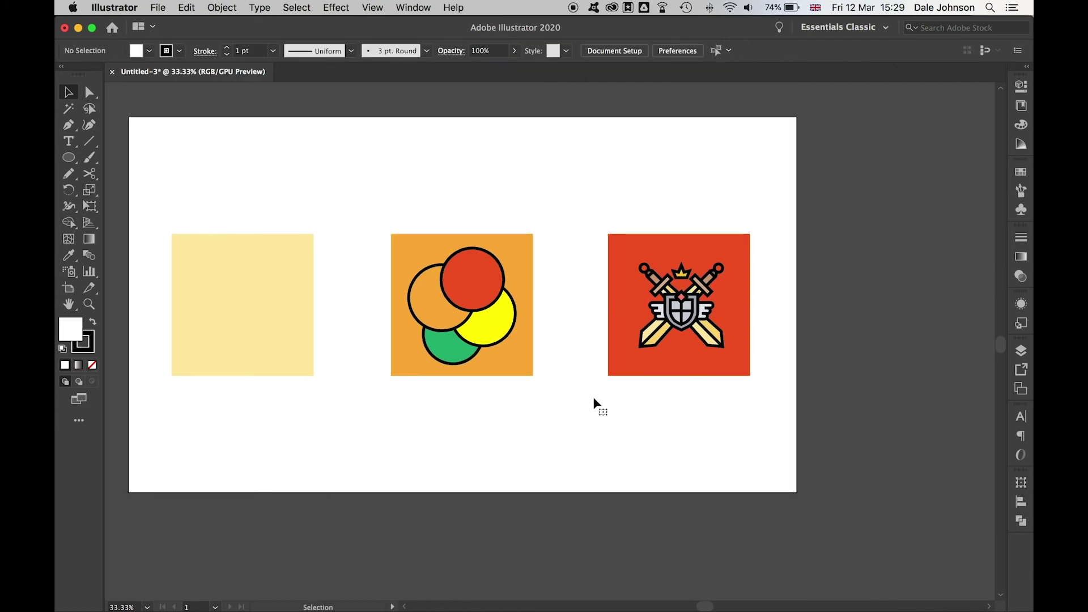
{"action": "key", "text": "super+equal"}
{"action": "scroll", "coordinate": [596, 404], "scroll_direction": "left", "scroll_amount": 5}
{"action": "scroll", "coordinate": [595, 404], "scroll_direction": "left", "scroll_amount": 2}
{"action": "scroll", "coordinate": [595, 404], "scroll_direction": "up", "scroll_amount": 2}
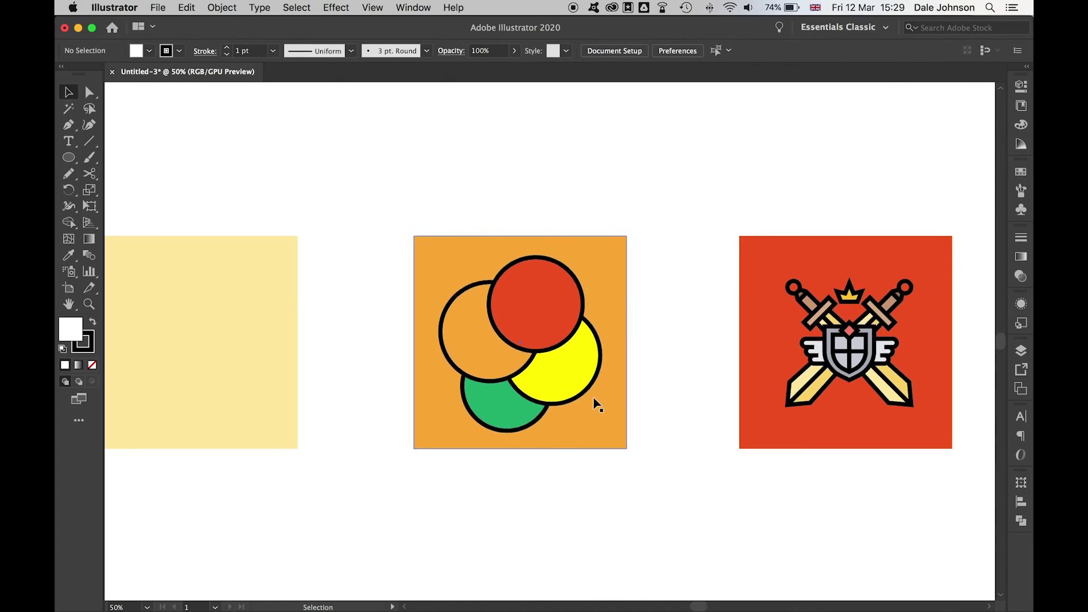